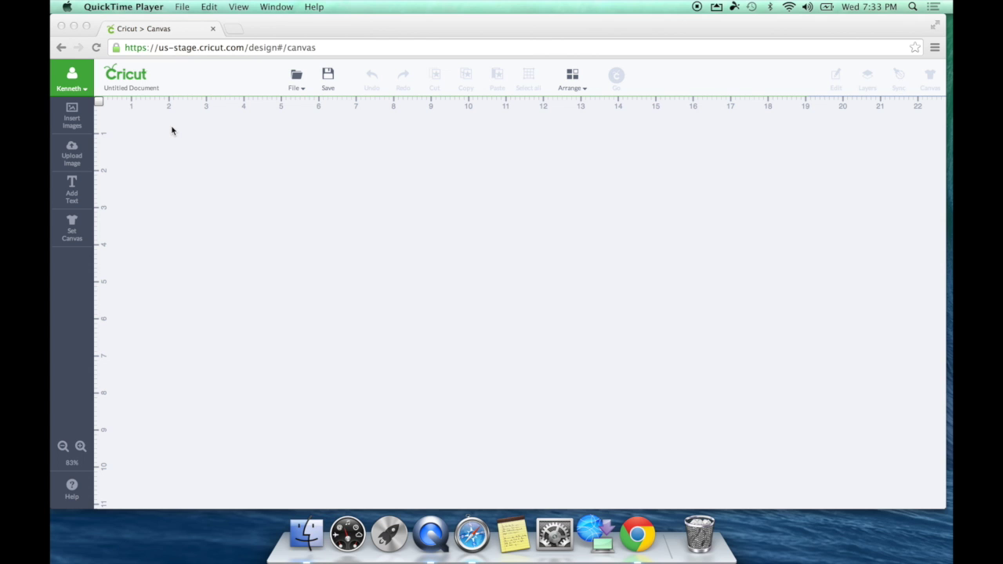
- Review the Basic and Vector upload options, then minimize Chrome to reveal the desktop
left_click(78, 166)
left_click(78, 167)
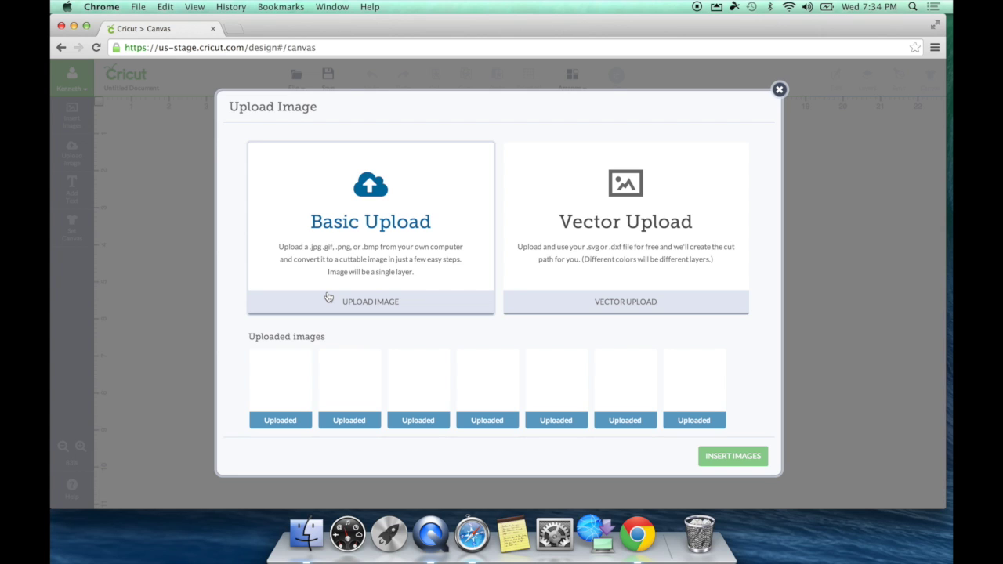
left_click(74, 26)
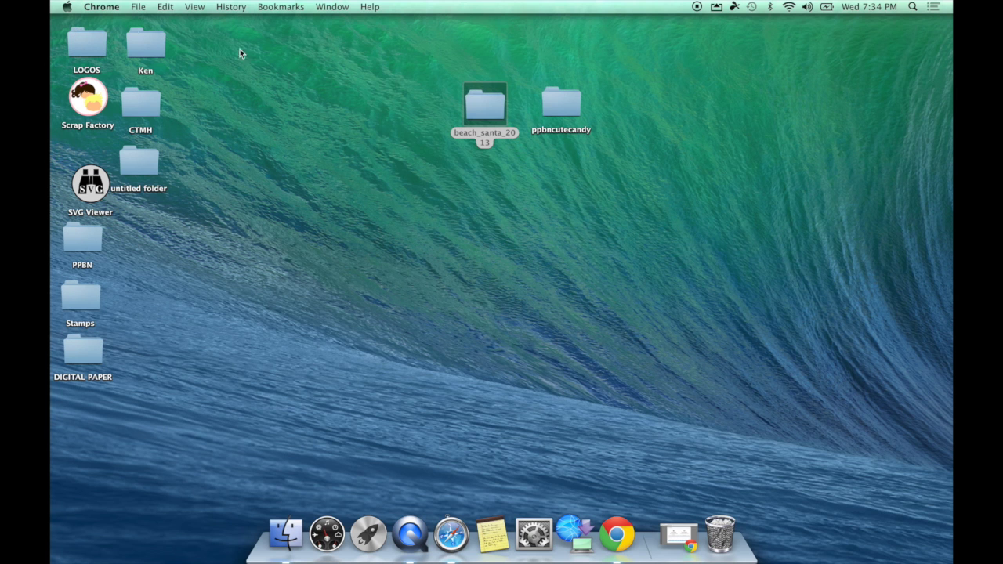
- Open the ppbncutecandy folder from the desktop in Finder
double_click(562, 104)
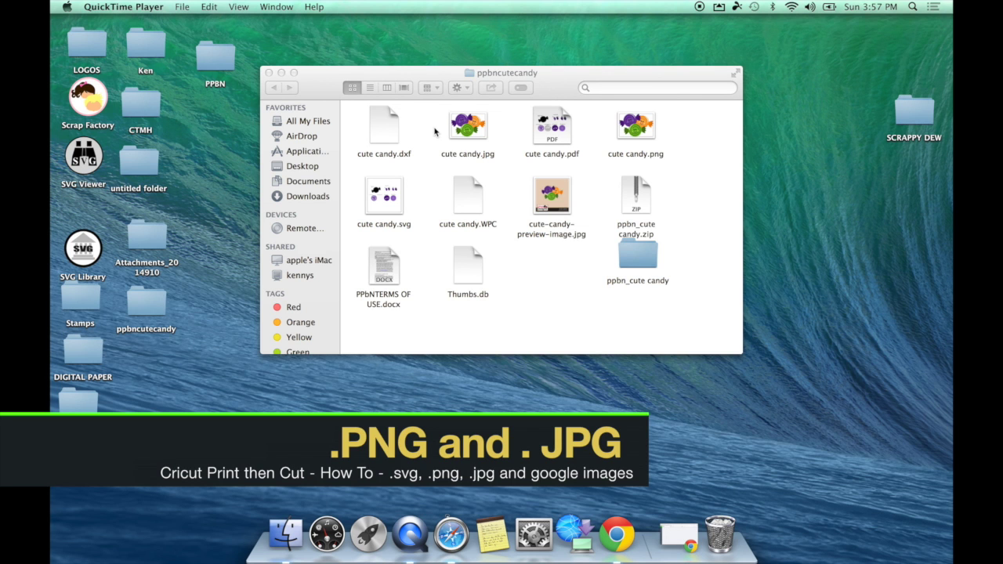
- Open cute candy.png and cute candy.jpg in Preview, shrink both windows and place them side by side
left_click(639, 129)
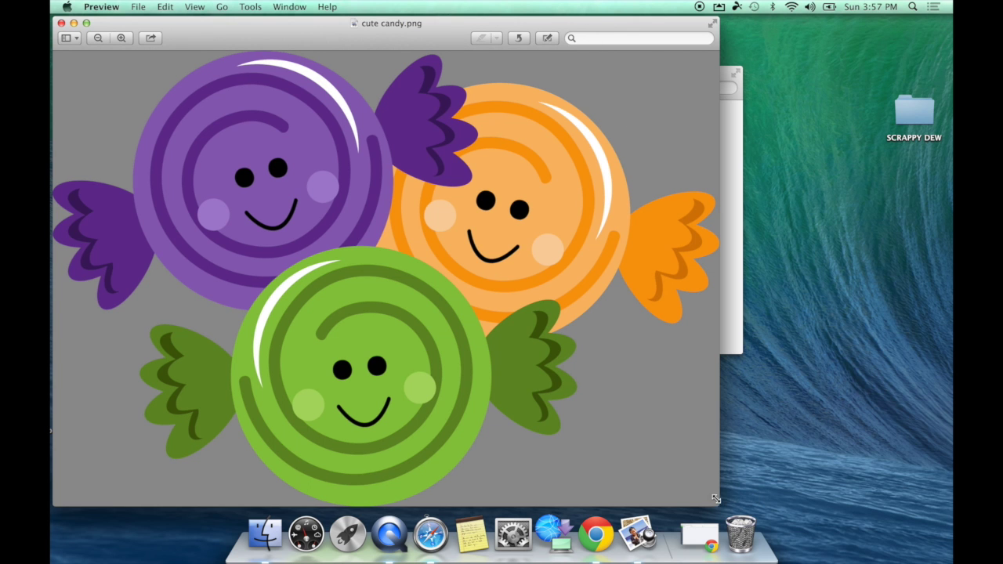
left_click_drag(717, 503, 468, 342)
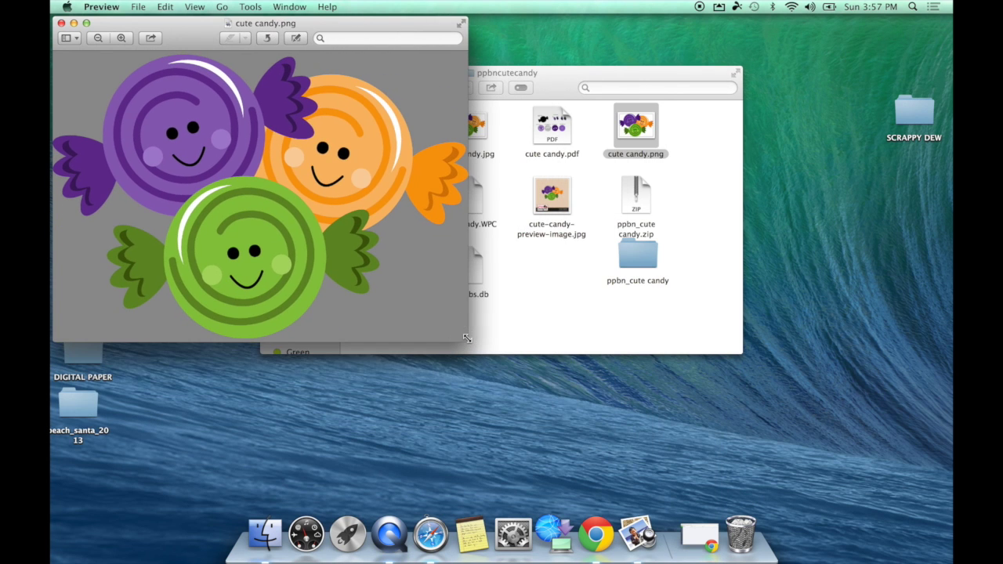
left_click(481, 128)
double_click(481, 128)
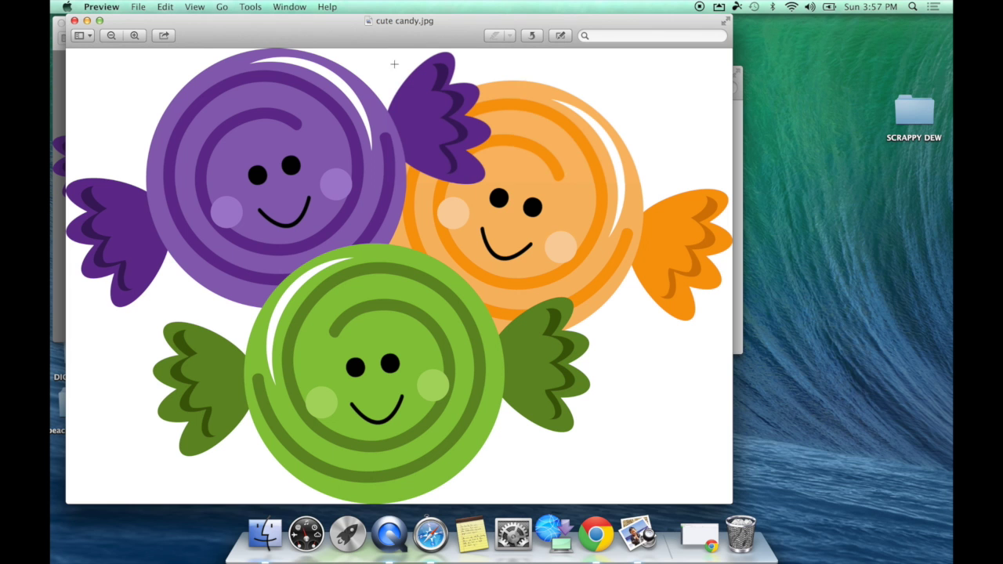
left_click_drag(730, 499, 556, 337)
left_click_drag(373, 24, 780, 27)
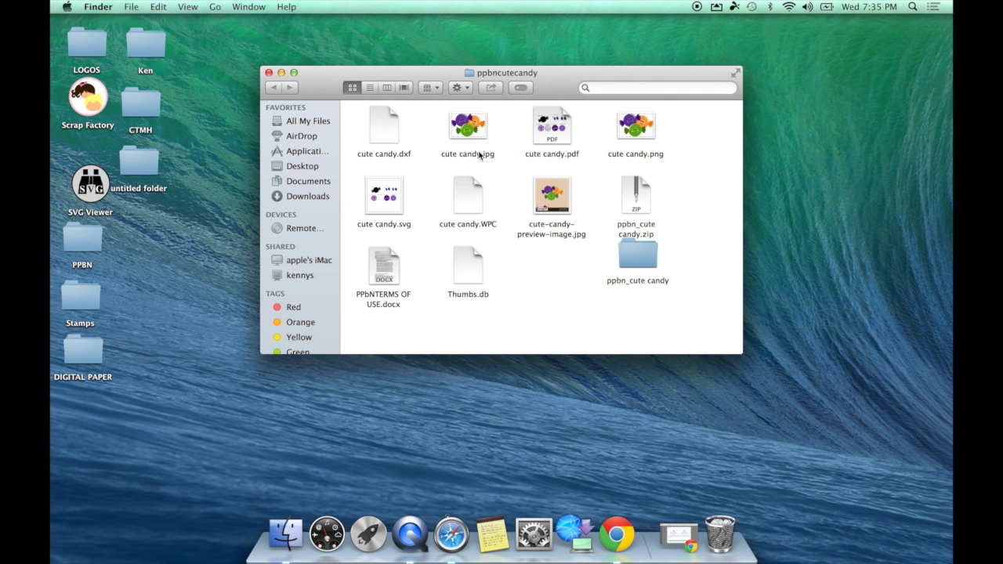
- Close ppbncutecandy and preview SD_beach_santa_2013-all.png in the beach_santa_2013 folder
left_click(268, 72)
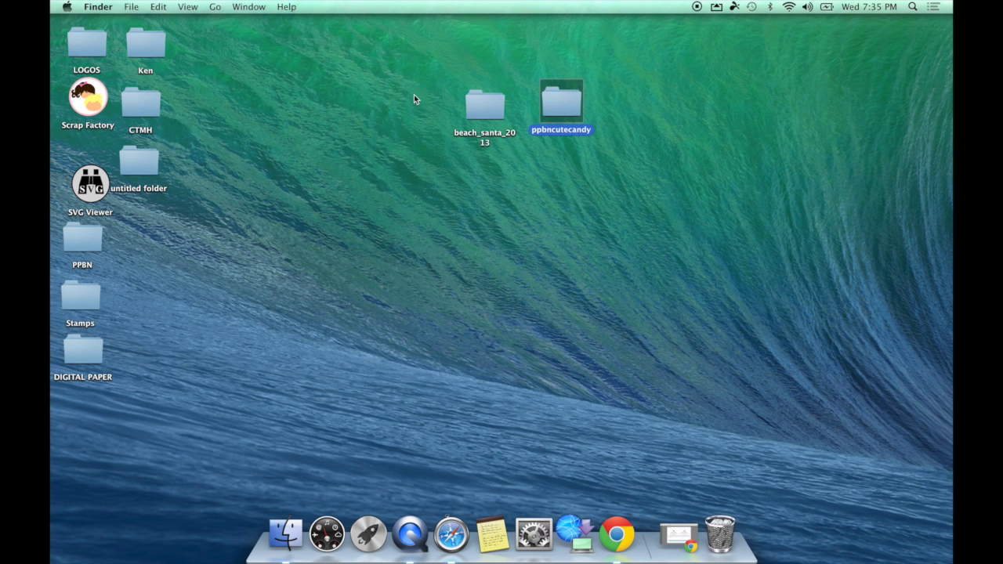
double_click(479, 109)
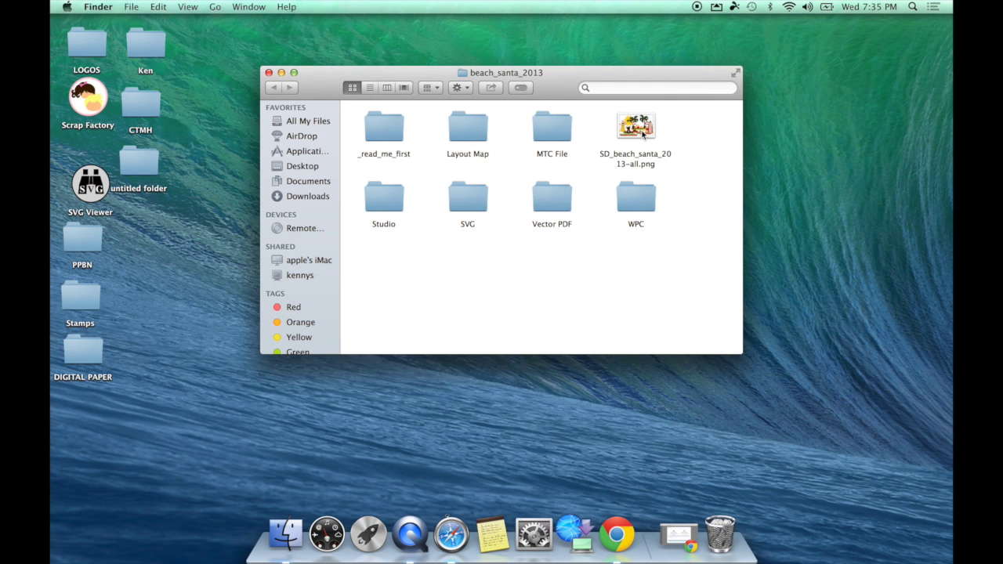
double_click(642, 135)
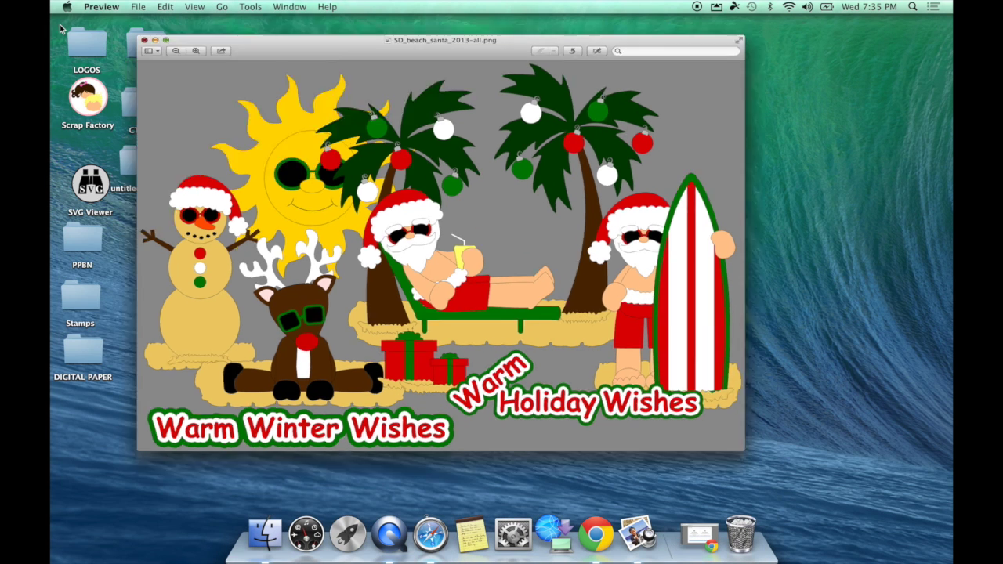
key("super+w")
- Preview the first Layout Map sheet, then close it and the Layout Map window
double_click(475, 117)
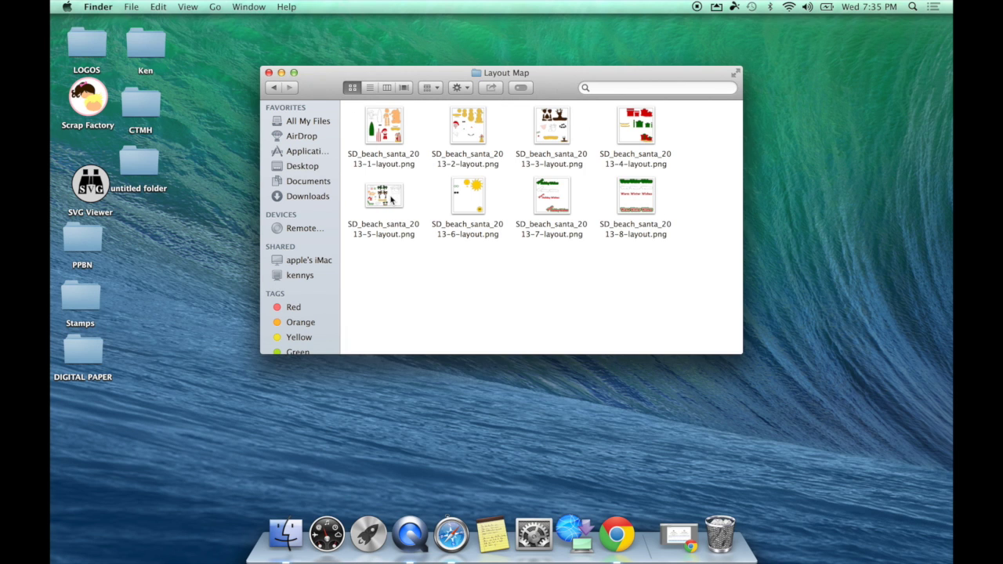
double_click(385, 134)
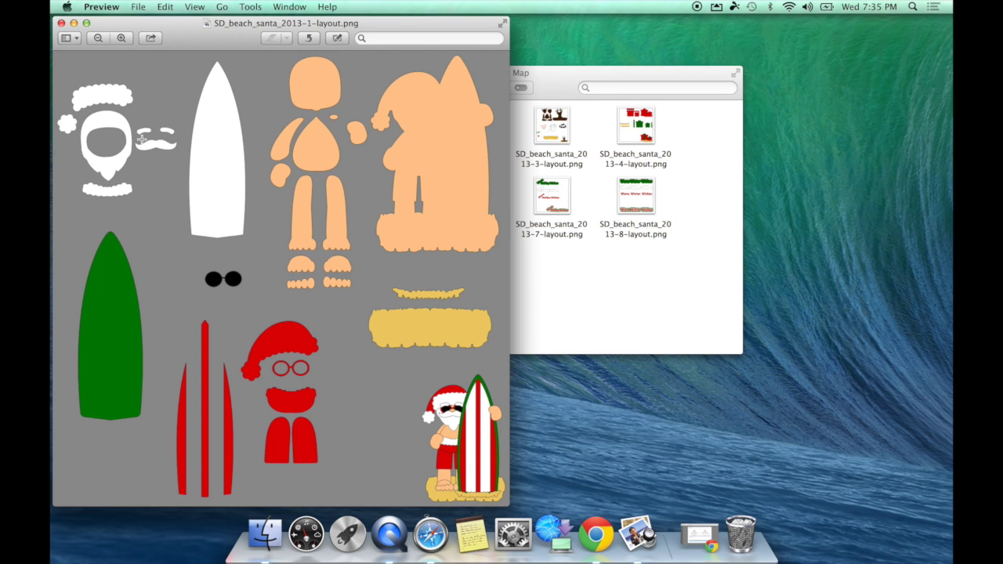
left_click(62, 24)
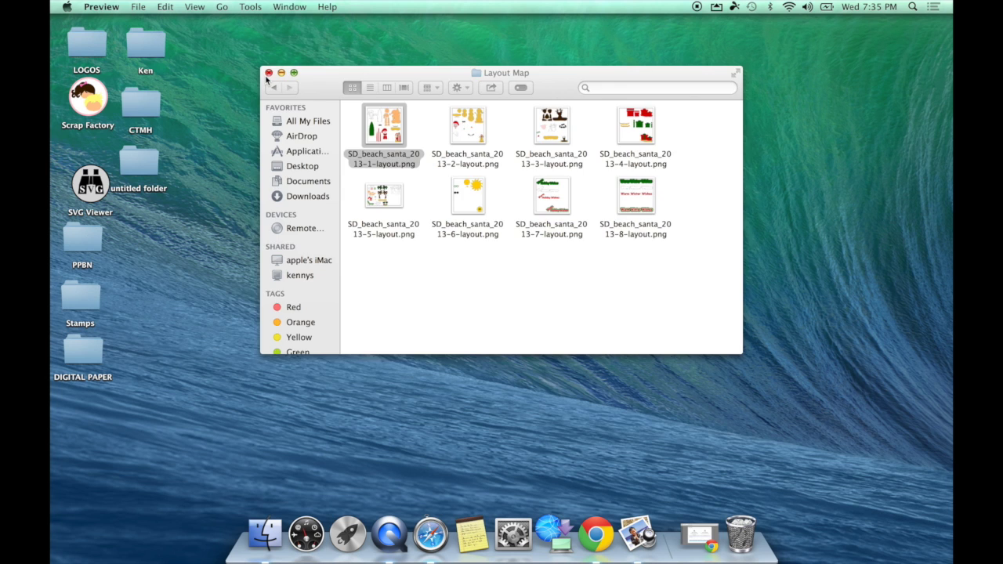
left_click(268, 73)
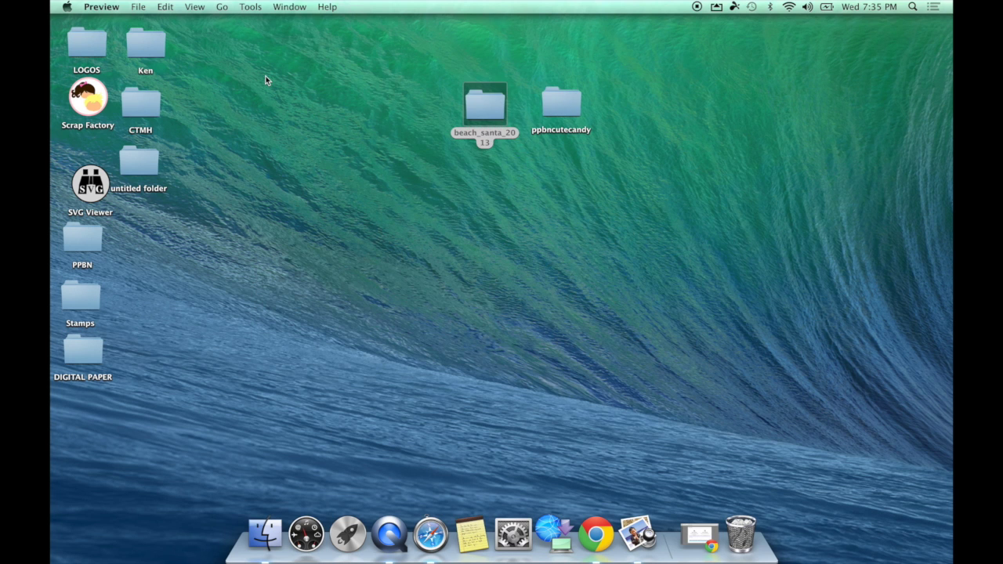
- Upload SD_beach_santa_2013-1-layout.png from Desktop > beach_santa_2013 > Layout Map as a Complex image
left_click(691, 533)
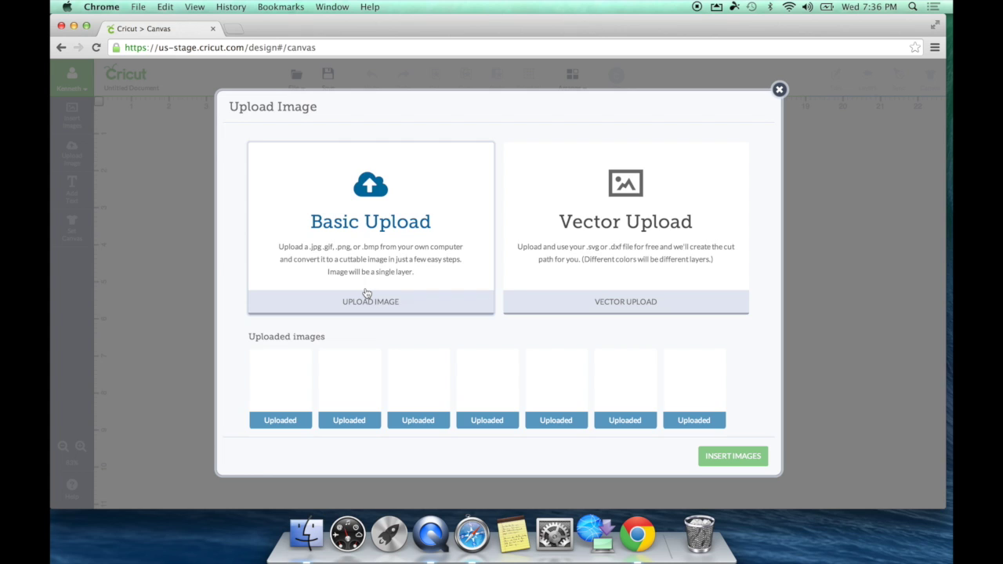
left_click(367, 294)
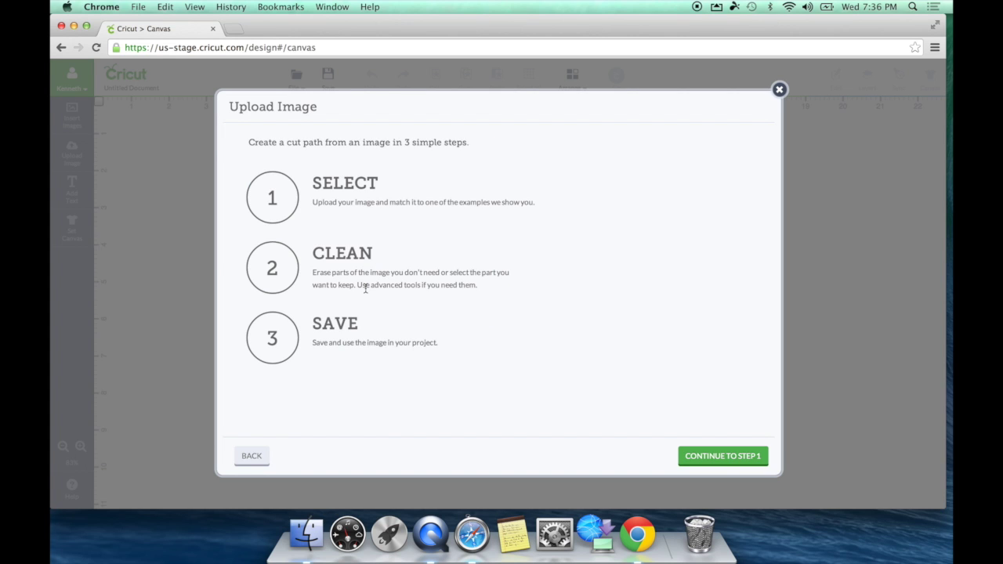
left_click(723, 456)
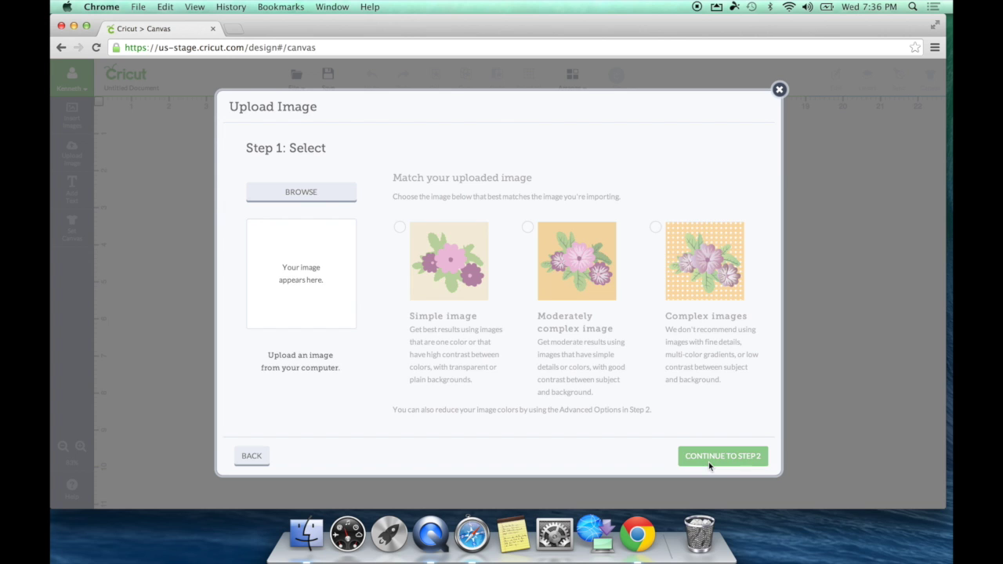
left_click(308, 198)
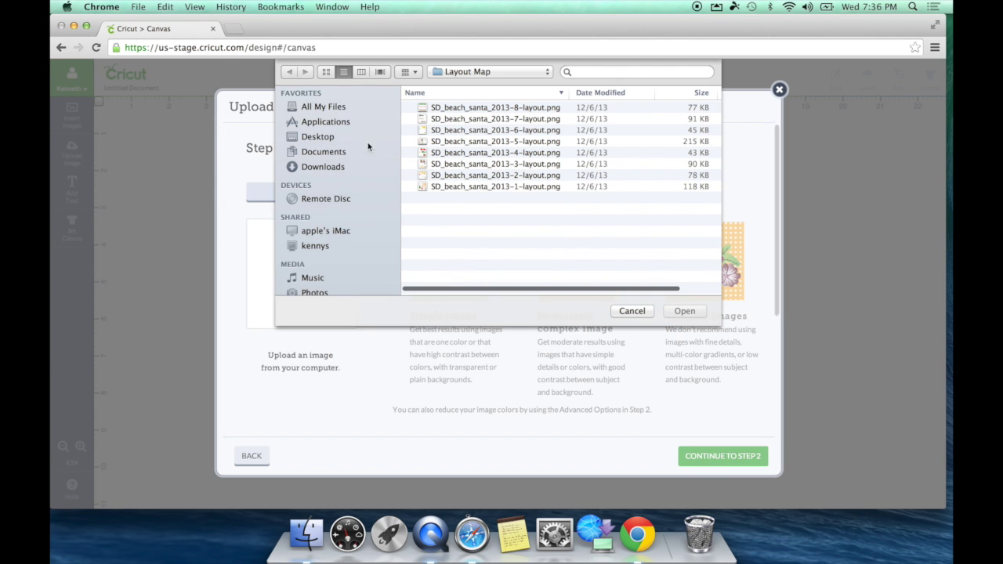
left_click(319, 137)
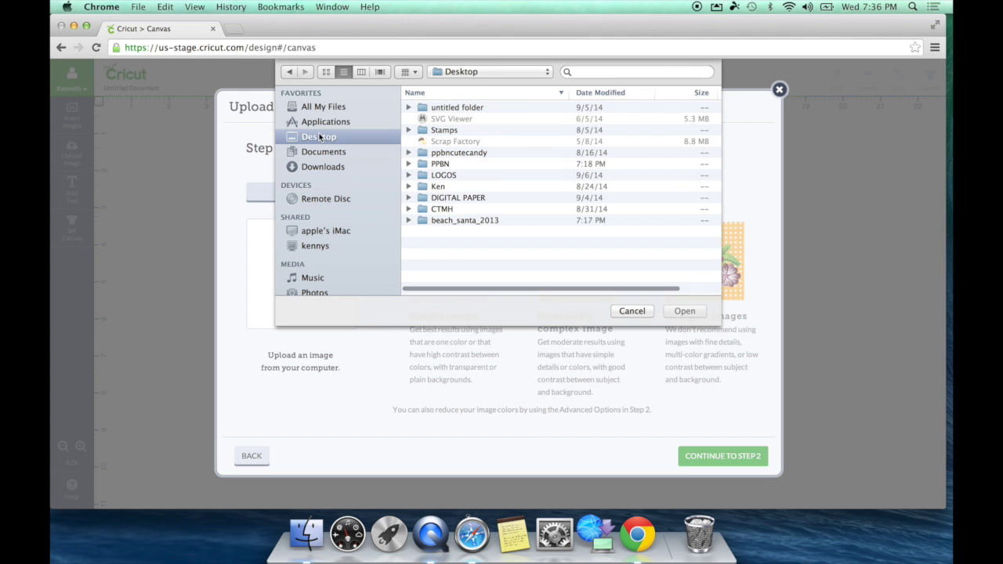
double_click(468, 222)
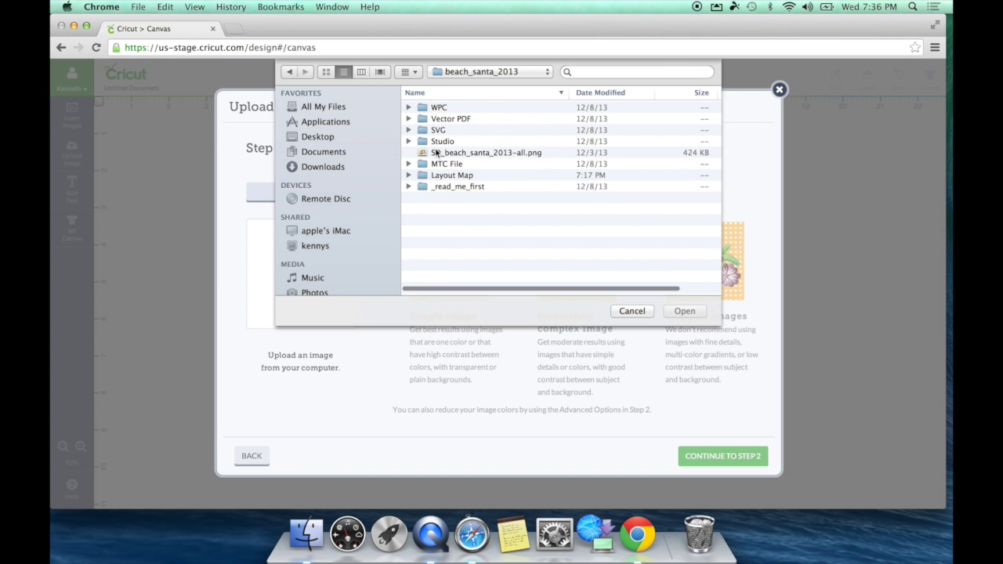
double_click(450, 178)
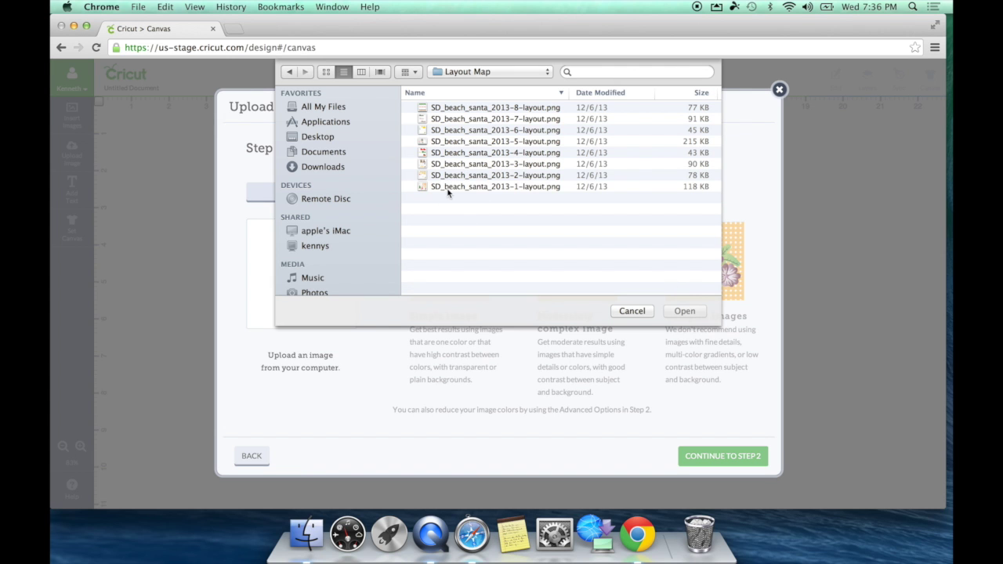
double_click(449, 188)
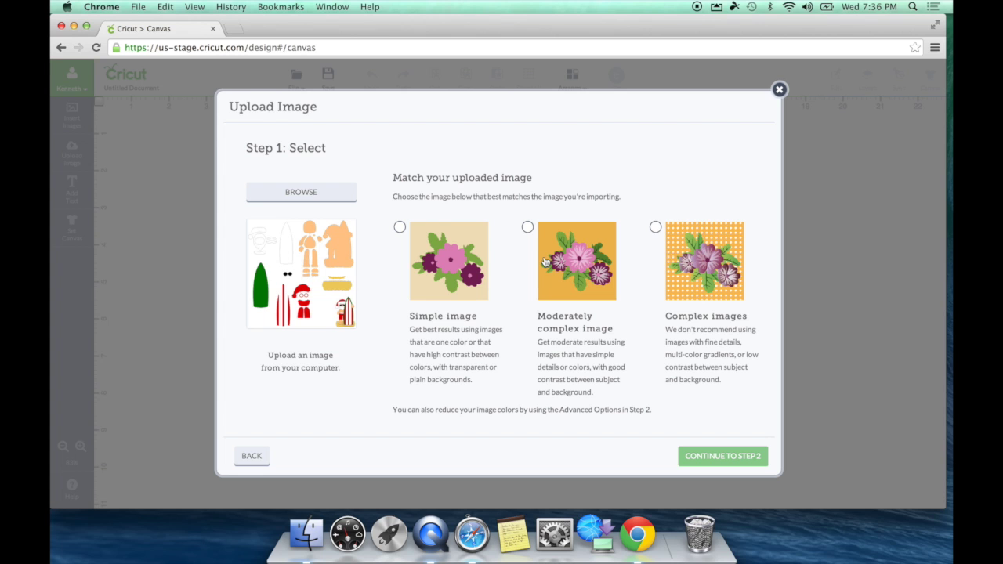
left_click(655, 228)
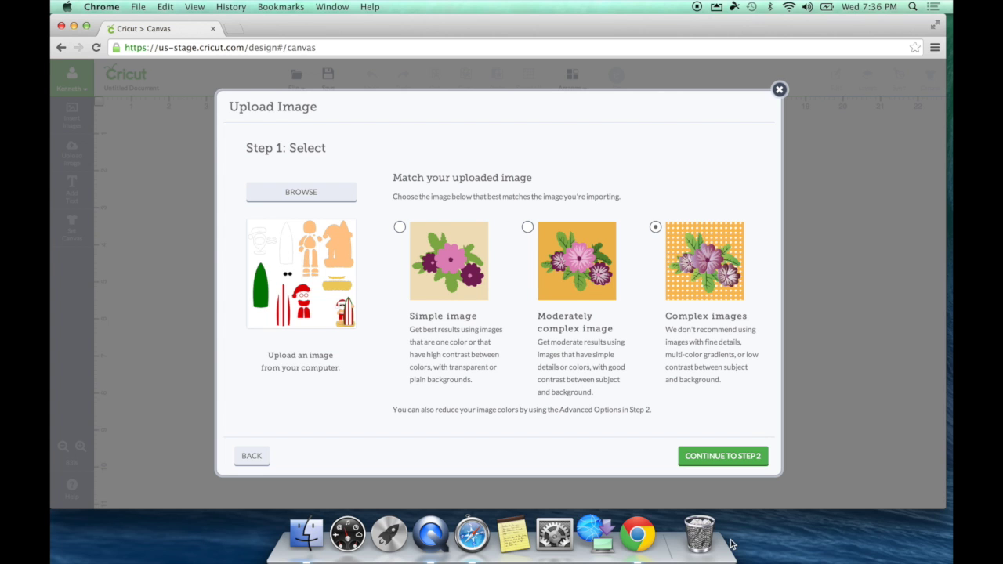
- In Step 2, zoom out, crop the sheet to the surfing Santa, and preview its cut outline
left_click(726, 458)
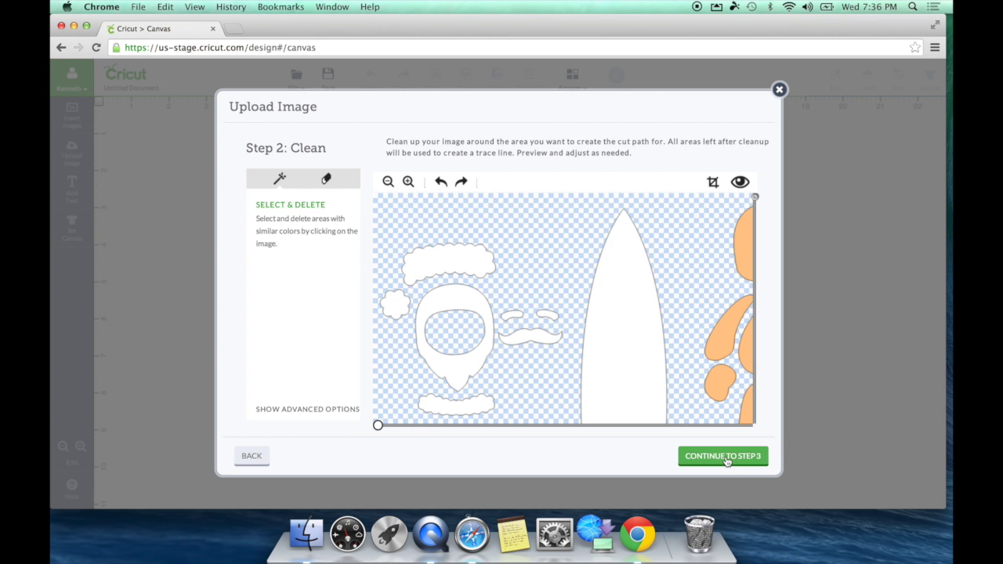
left_click(386, 182)
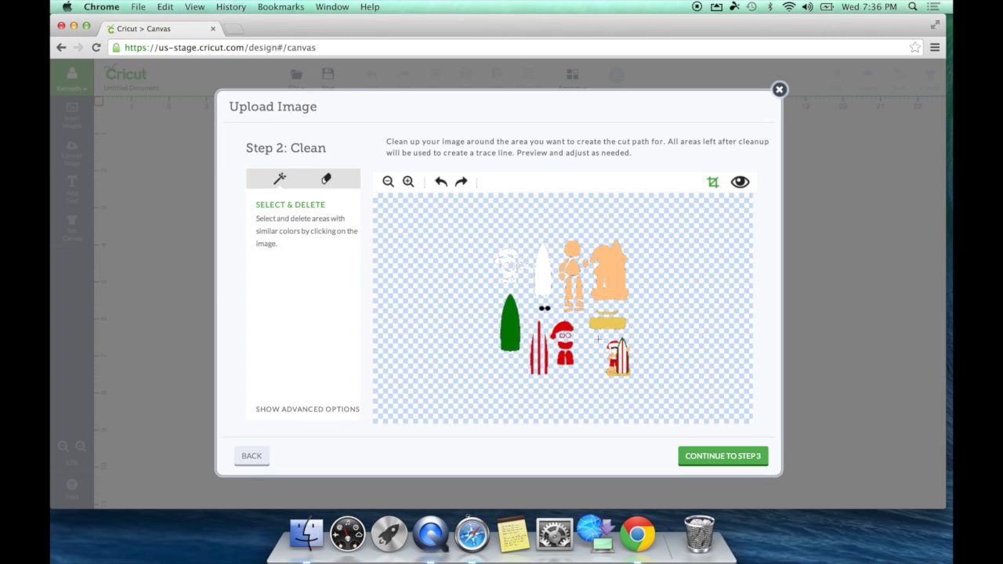
left_click_drag(601, 336, 633, 389)
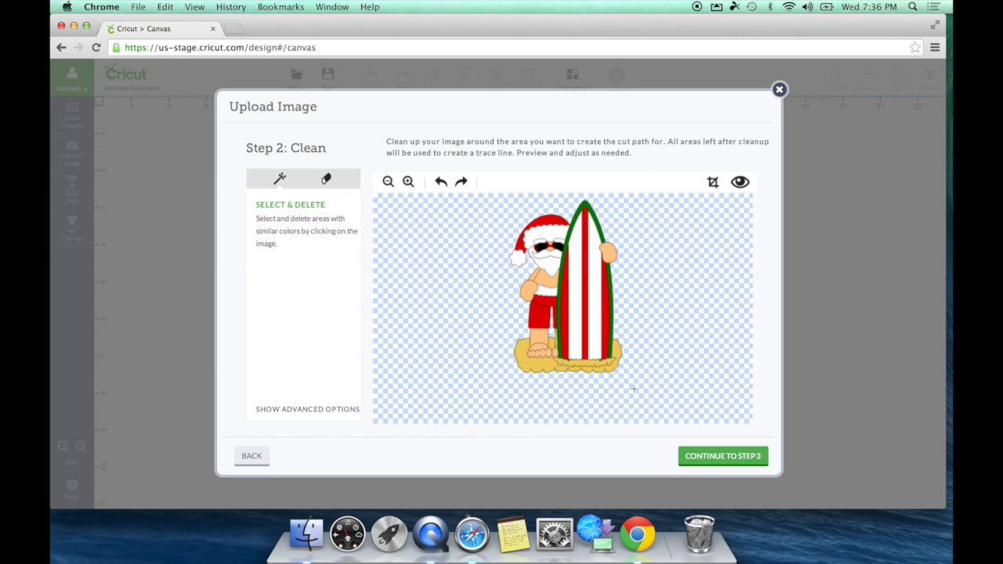
left_click(742, 182)
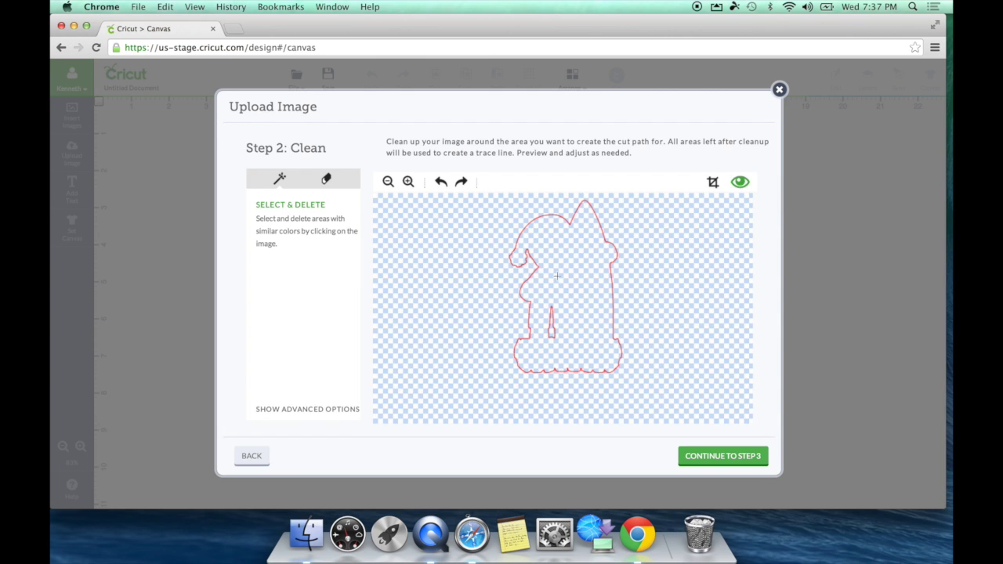
- Save the cropped Santa under its default name with Preserve original image checked
left_click(719, 456)
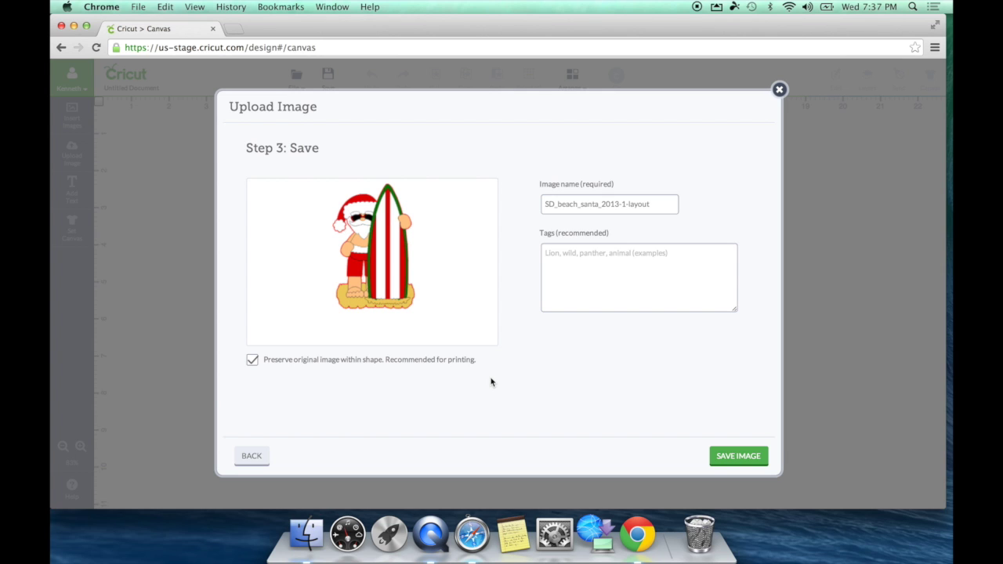
left_click(748, 468)
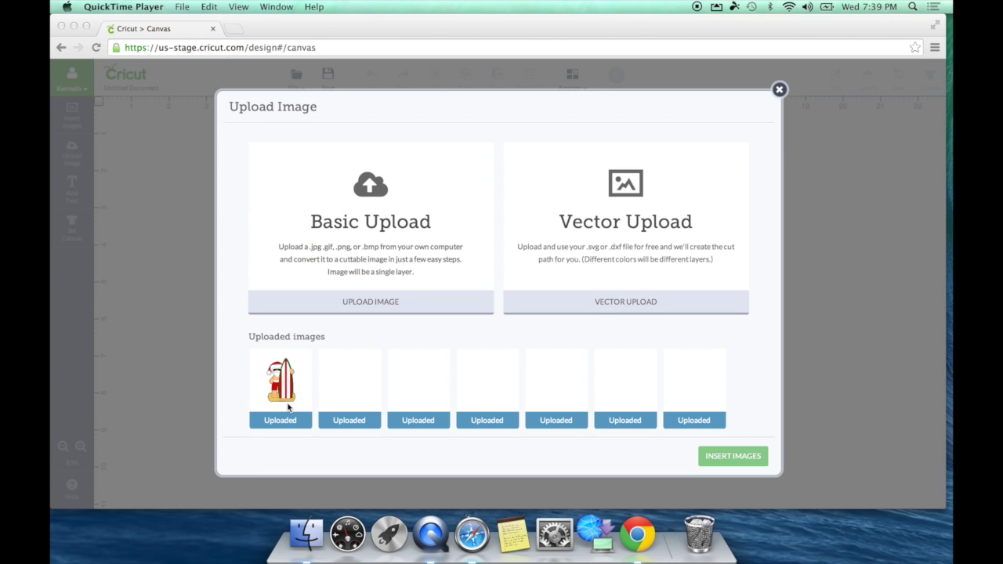
- Select the surfing Santa thumbnail under Uploaded images and insert it onto the canvas
left_click(297, 384)
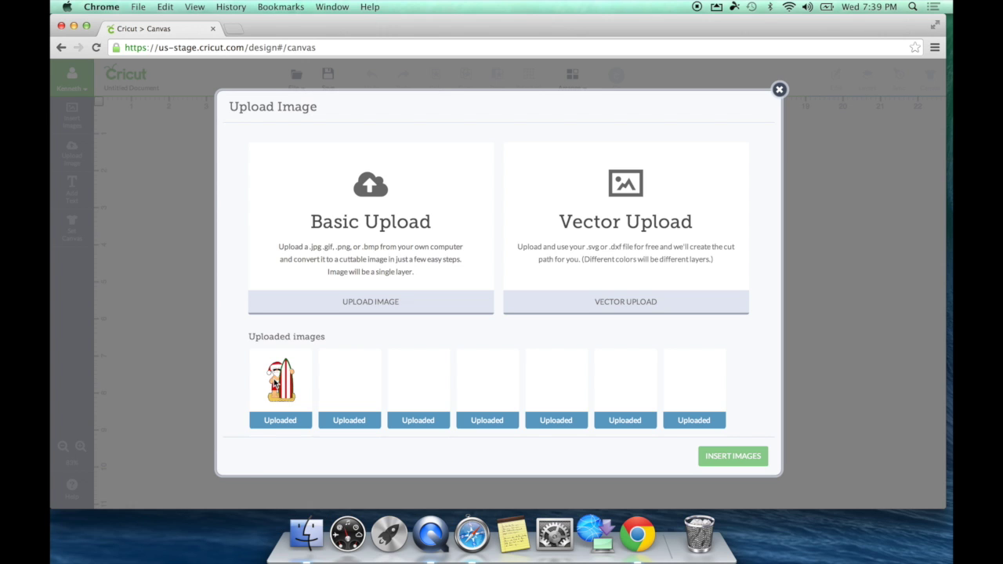
left_click(297, 384)
left_click(296, 383)
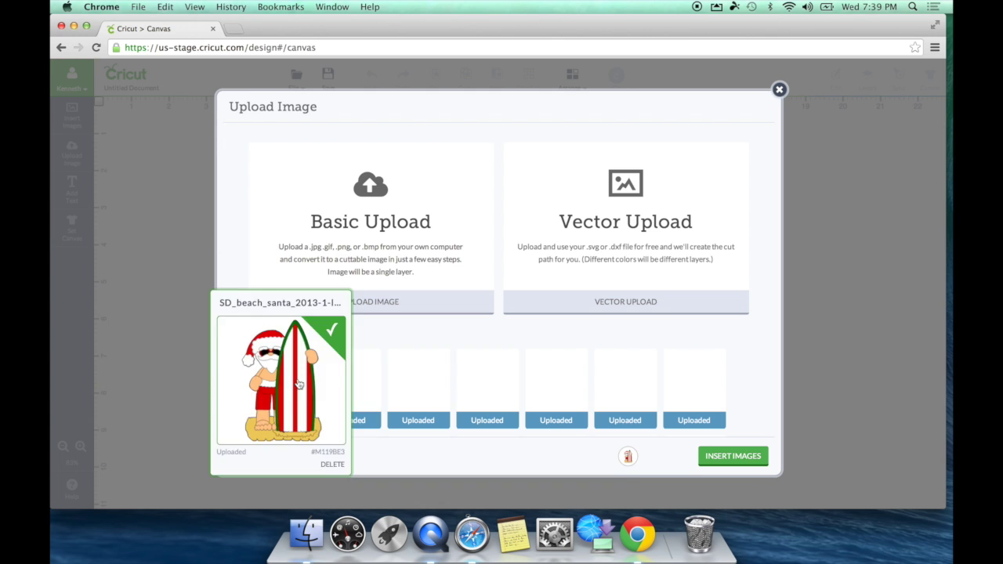
left_click(732, 455)
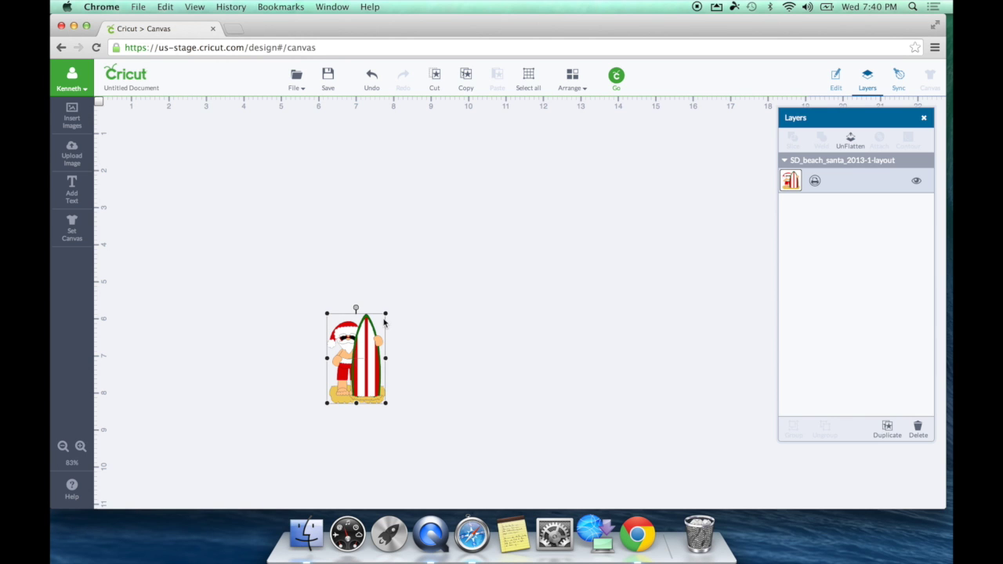
- Scale up the surfing Santa image using its top-right corner handle
left_click_drag(385, 314, 497, 228)
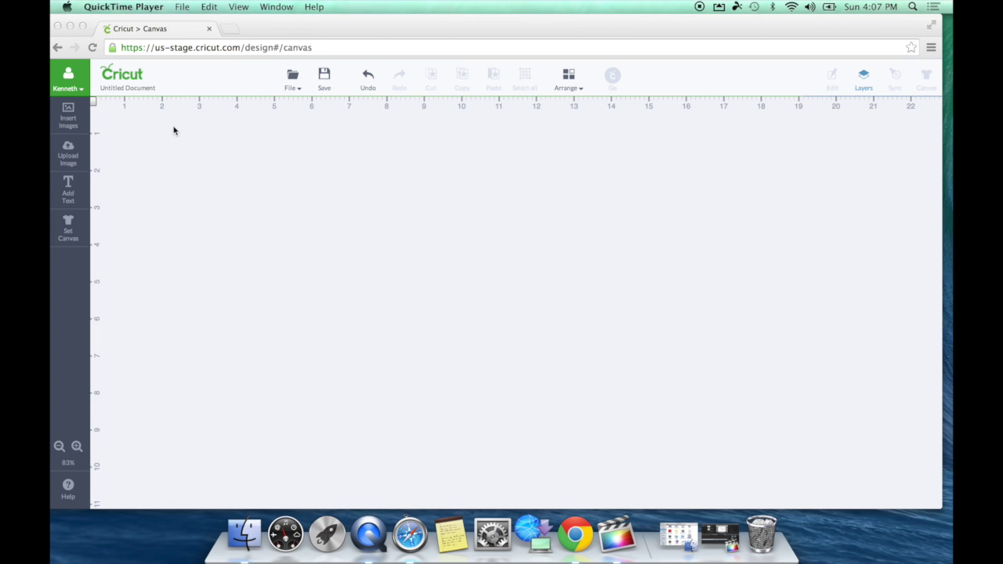
- Start a Basic Upload and load cute candy.jpg from Desktop > ppbncutecandy
left_click(70, 173)
left_click(69, 151)
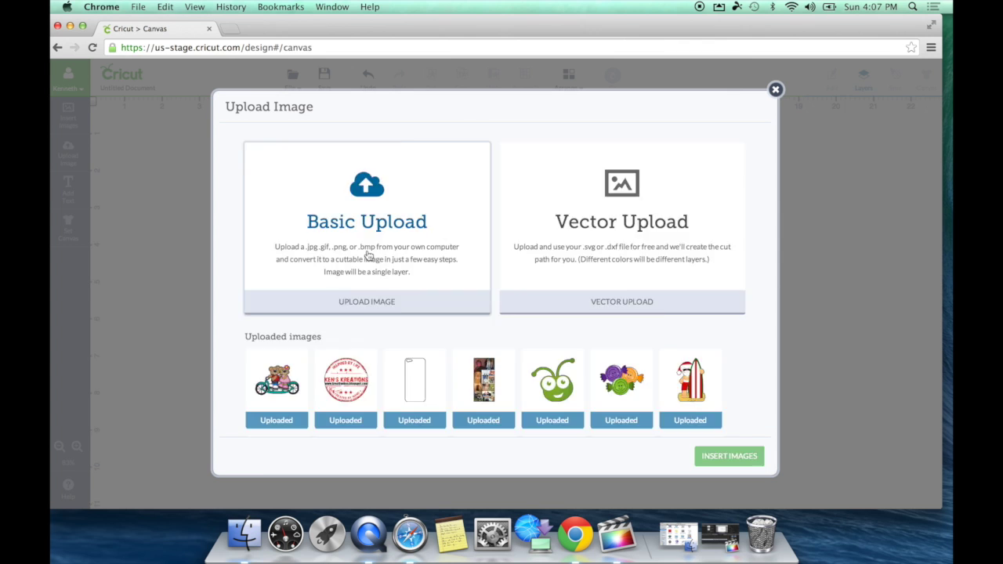
left_click(368, 254)
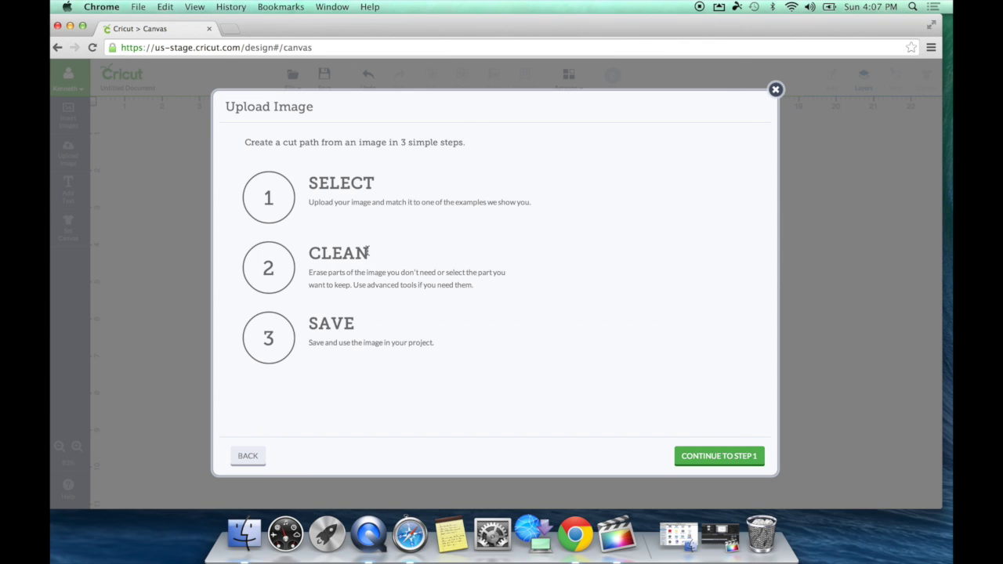
left_click(714, 457)
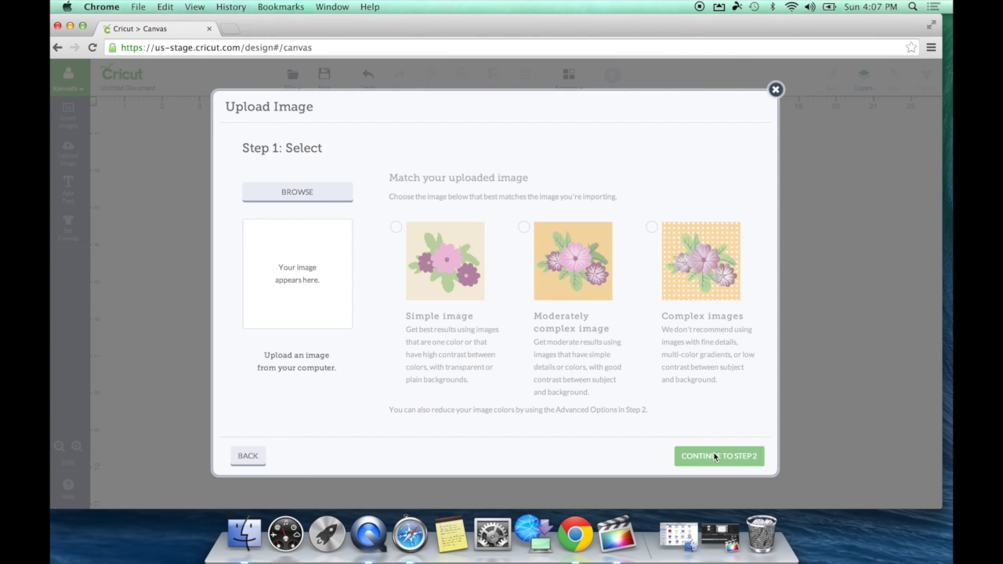
left_click(317, 203)
left_click(315, 139)
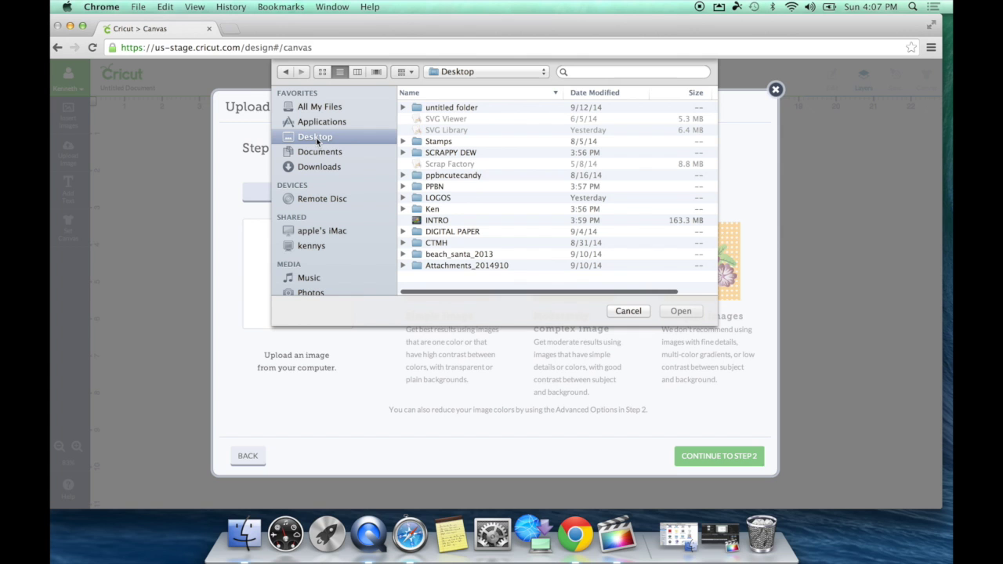
left_click(459, 178)
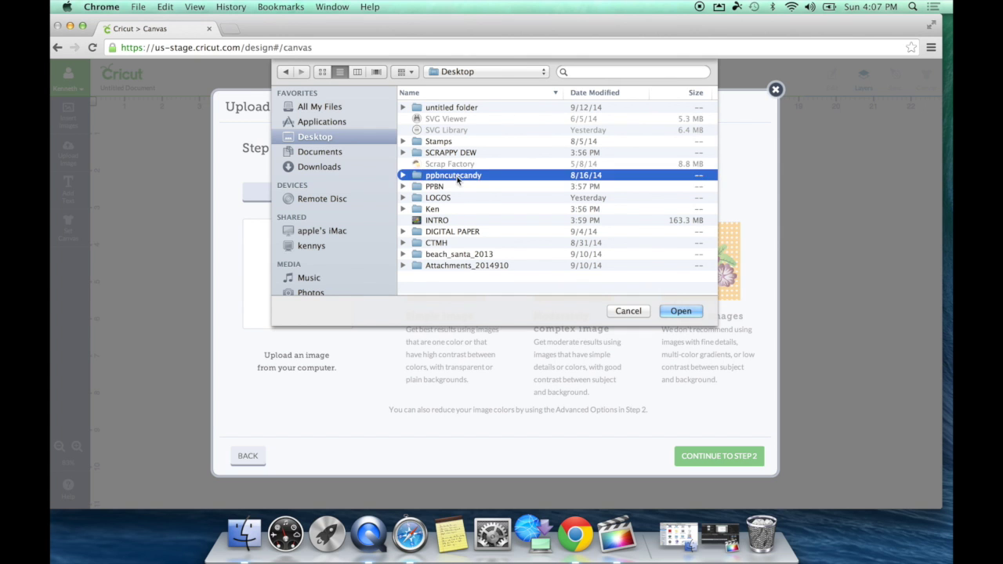
double_click(459, 179)
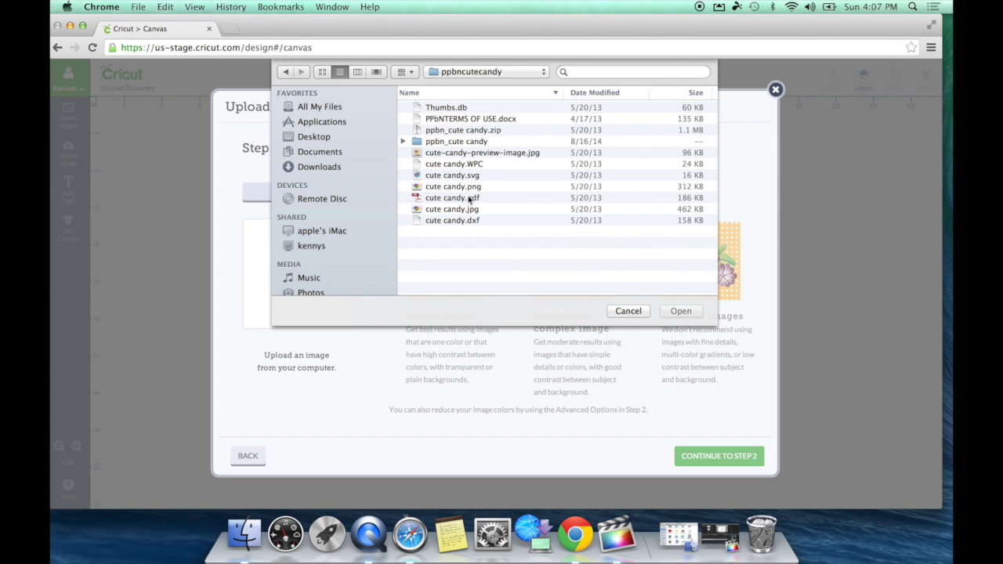
double_click(475, 210)
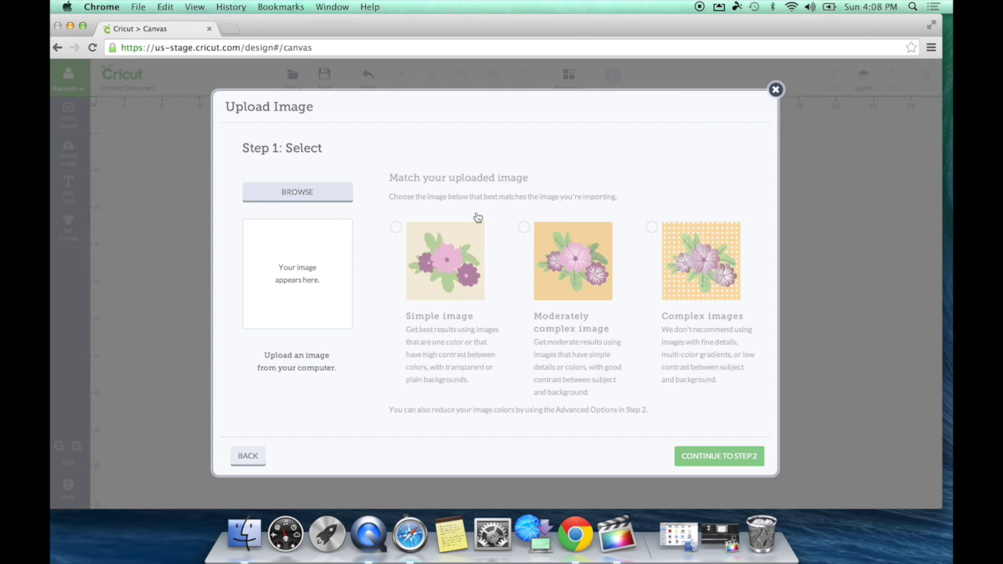
- Classify the candy upload as a complex image and advance to the cleanup step
left_click(651, 227)
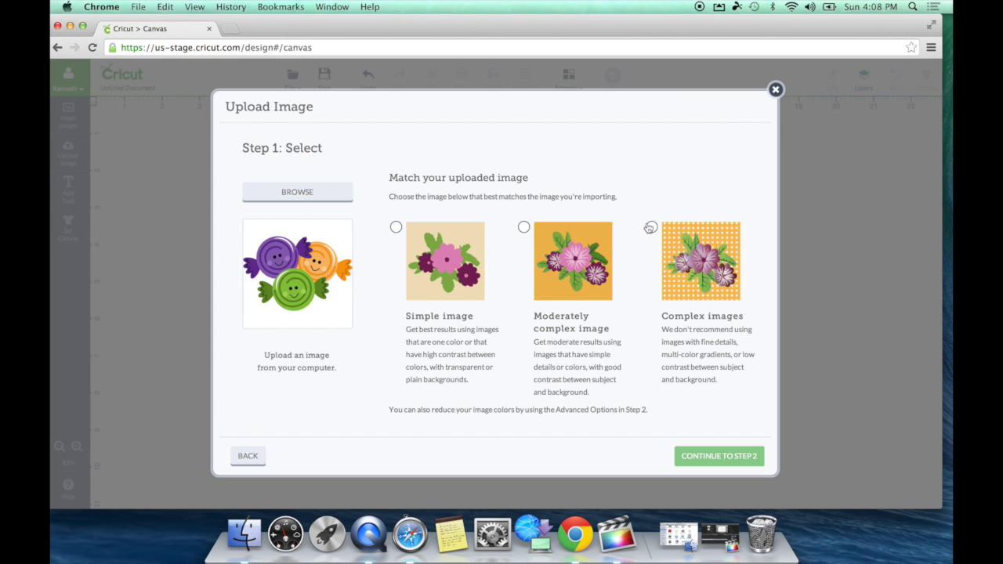
left_click(719, 456)
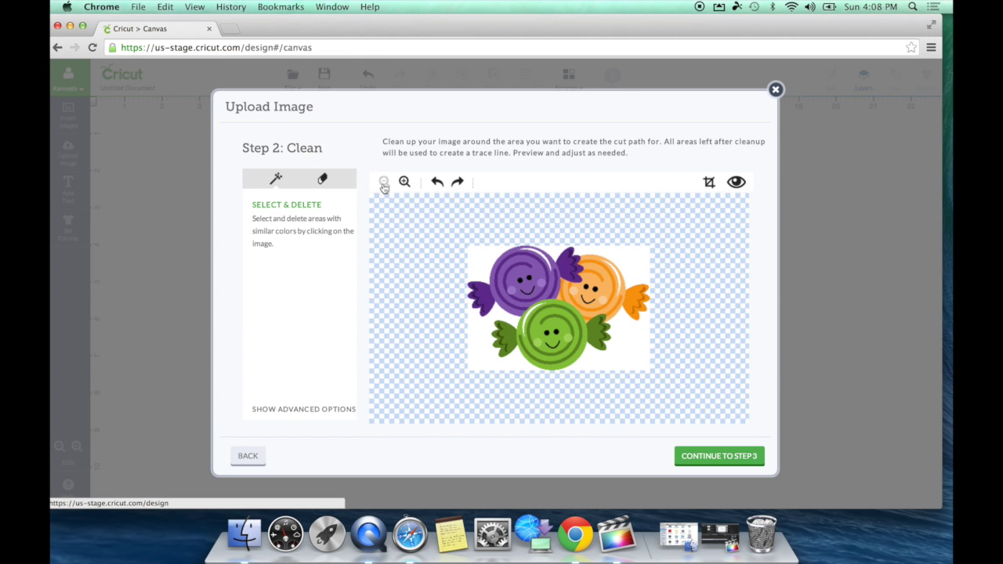
left_click(403, 185)
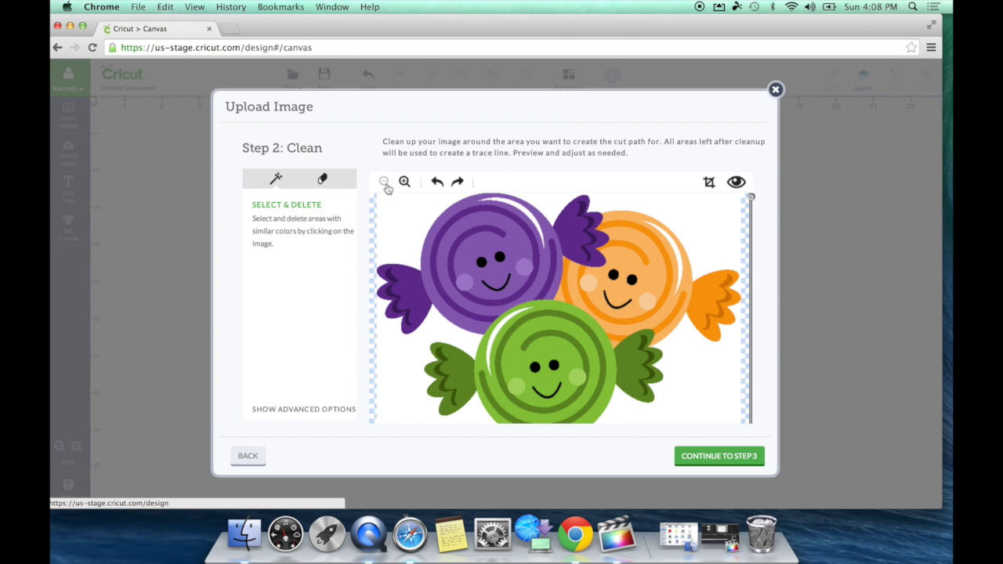
left_click(384, 181)
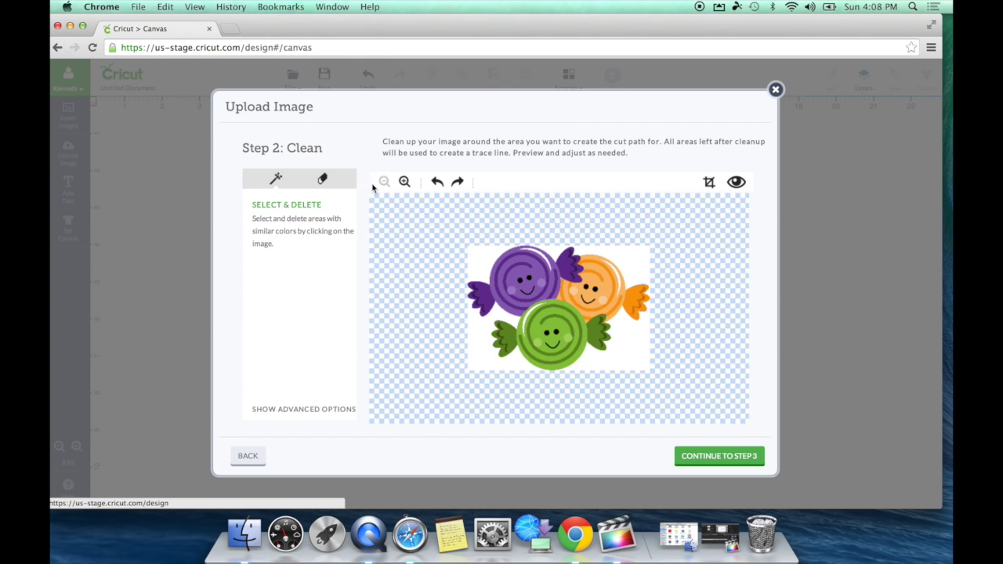
- Magic-wand away the white background at all four corners and preview the cut outline
left_click(486, 253)
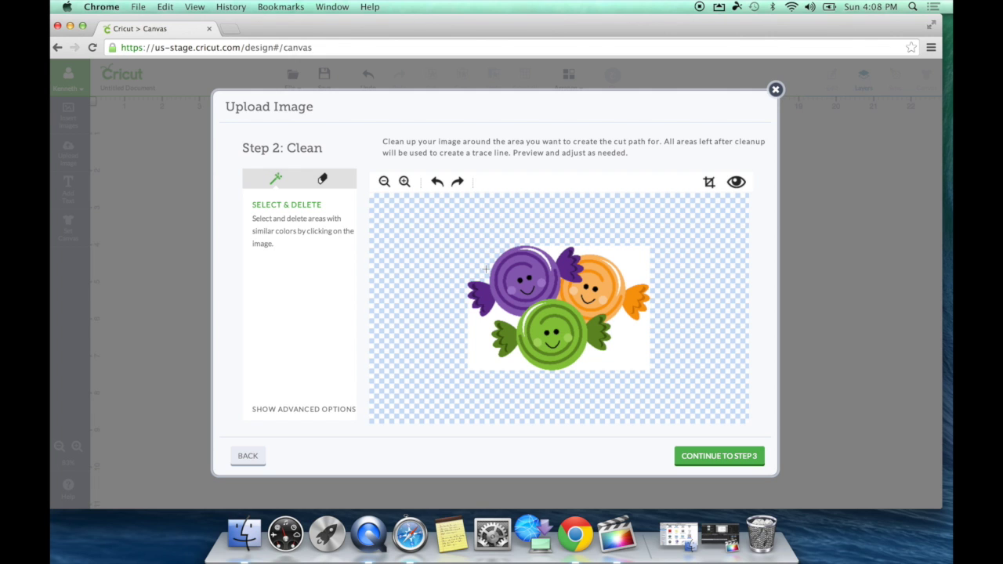
left_click(483, 328)
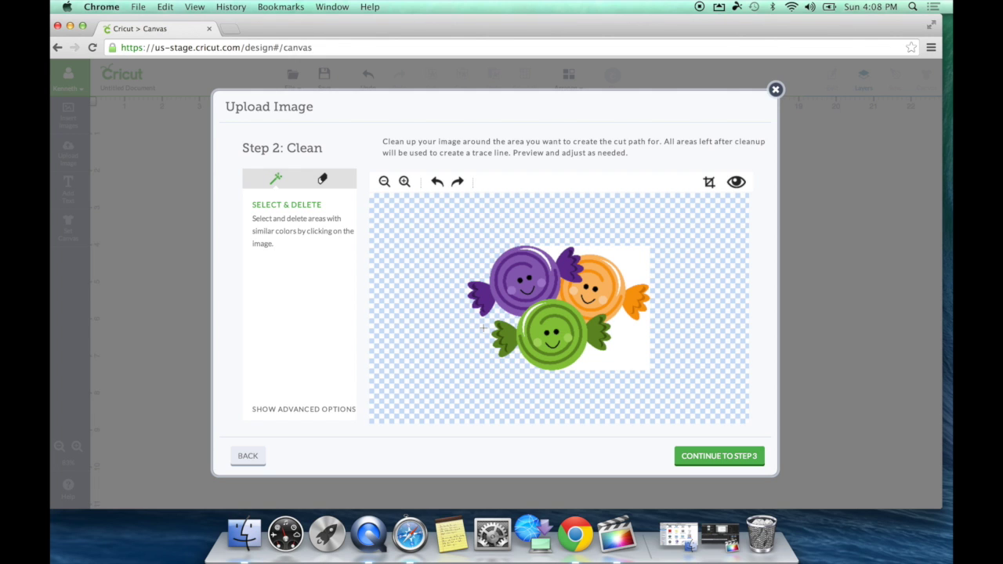
left_click(623, 359)
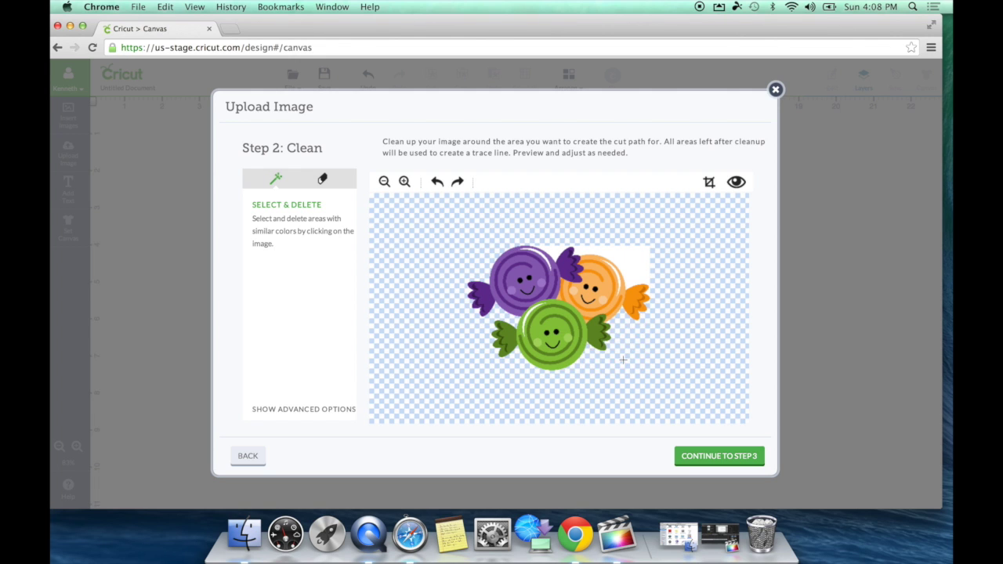
left_click(637, 254)
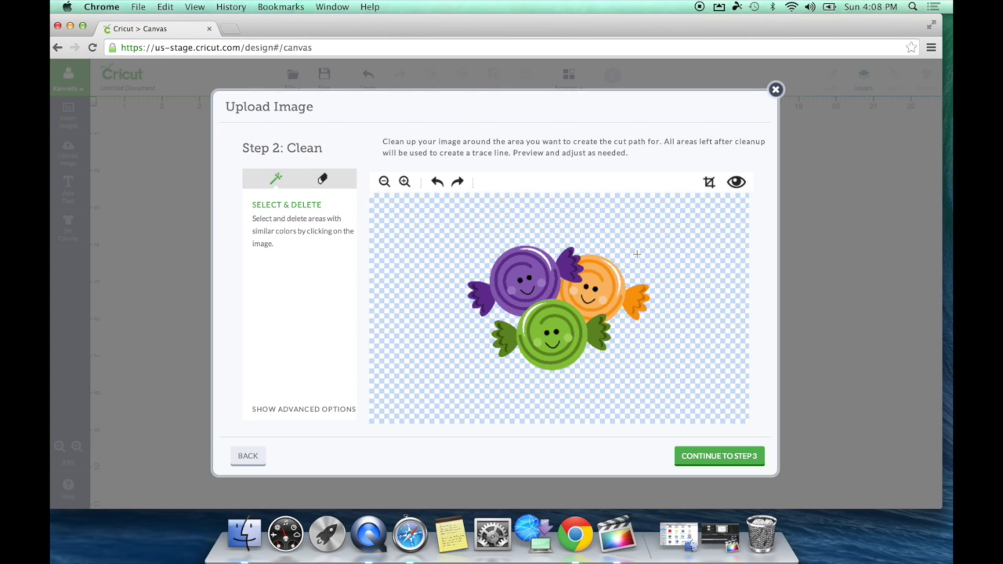
left_click(736, 185)
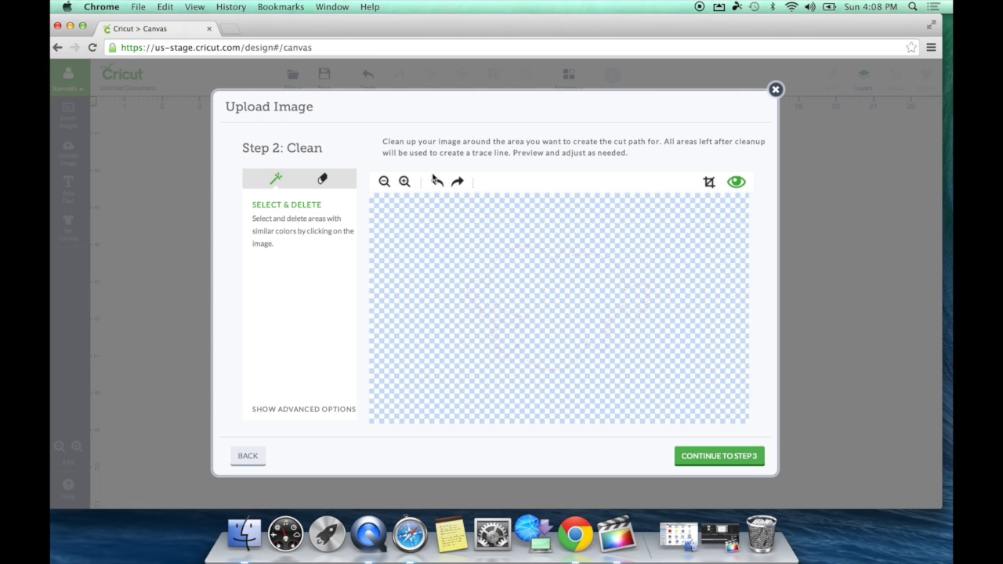
left_click(405, 182)
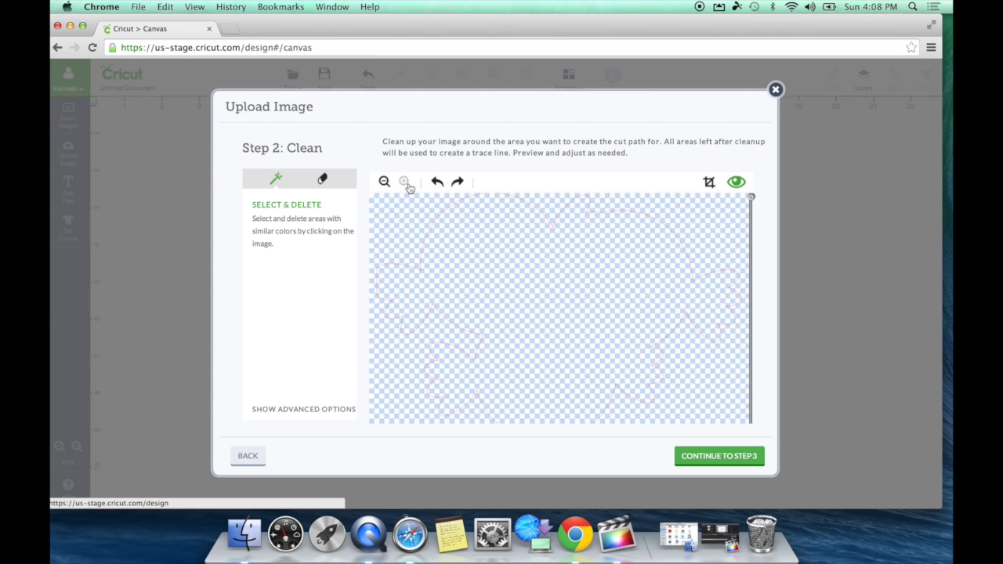
left_click(726, 464)
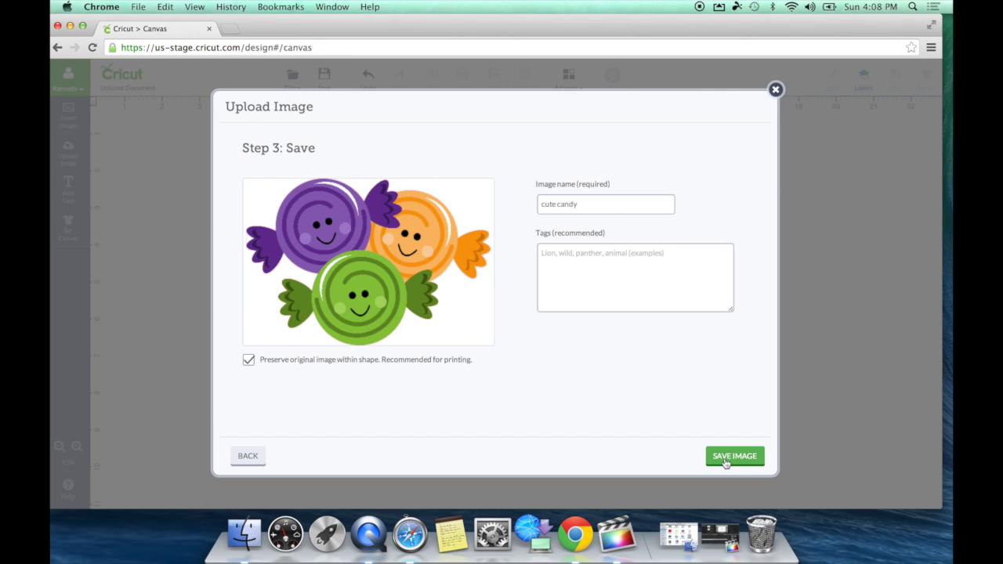
- Save the cleaned cute candy image and start another basic image upload
left_click(725, 461)
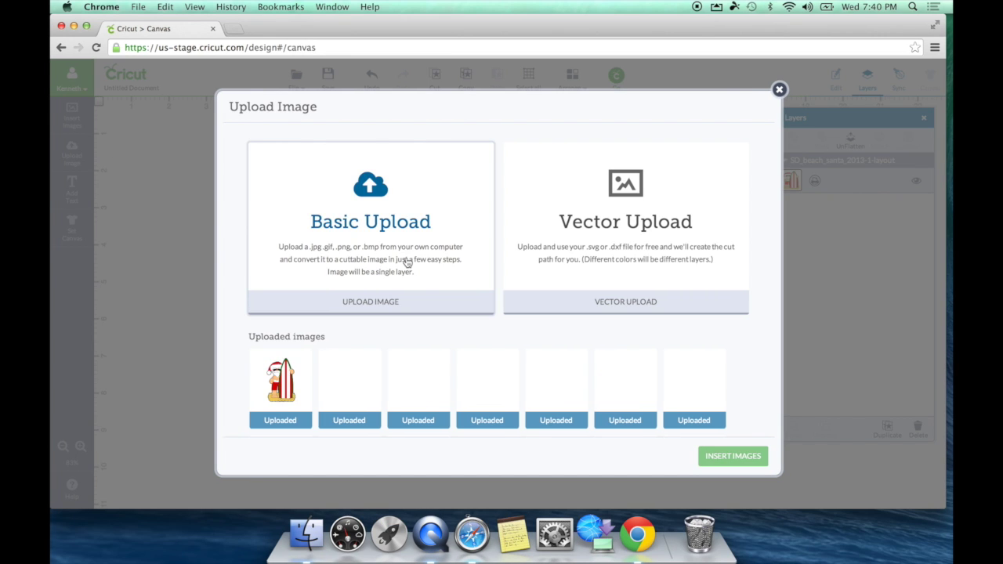
left_click(407, 263)
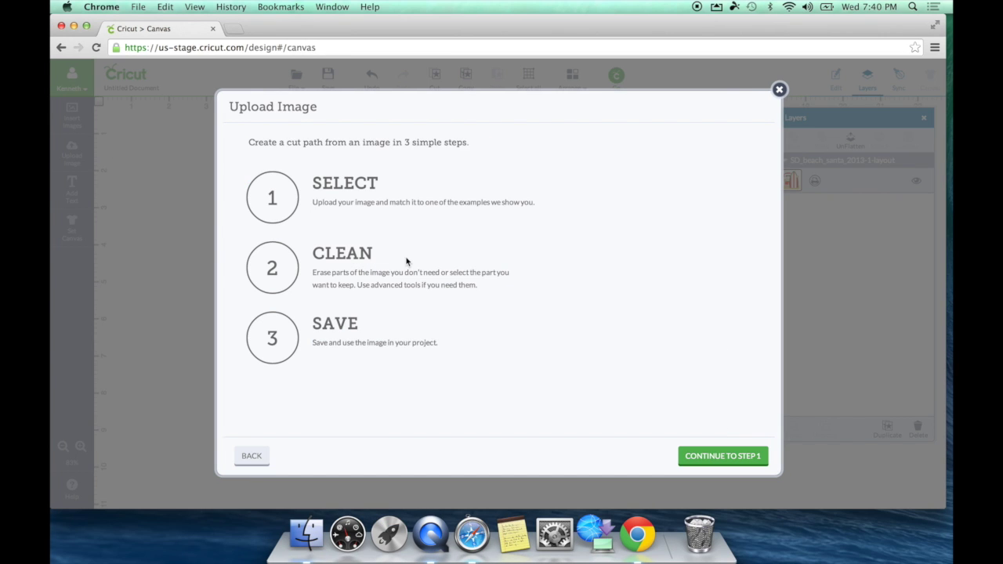
- Load cute candy.png from the Desktop's ppbncutecandy folder into the upload
left_click(724, 455)
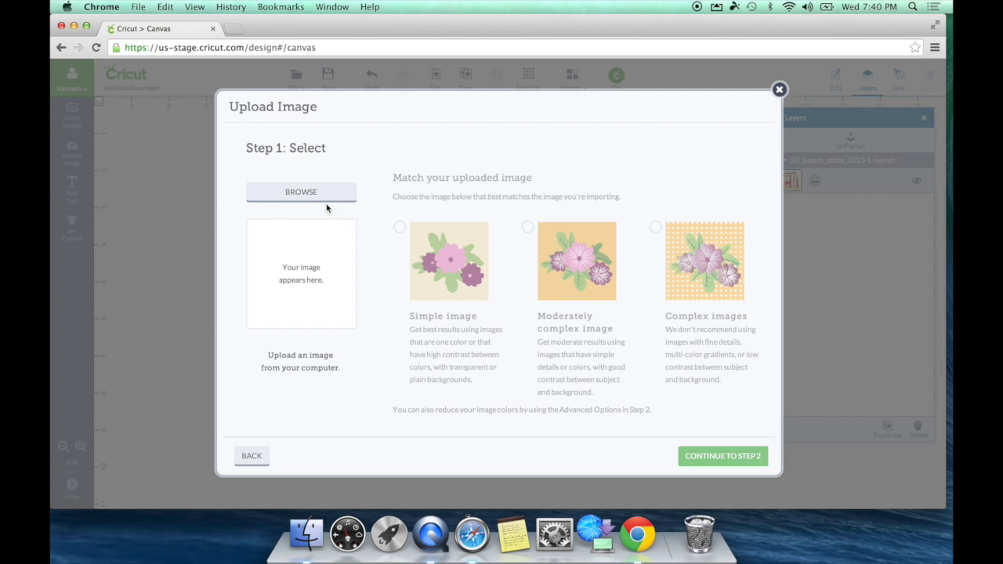
left_click(306, 191)
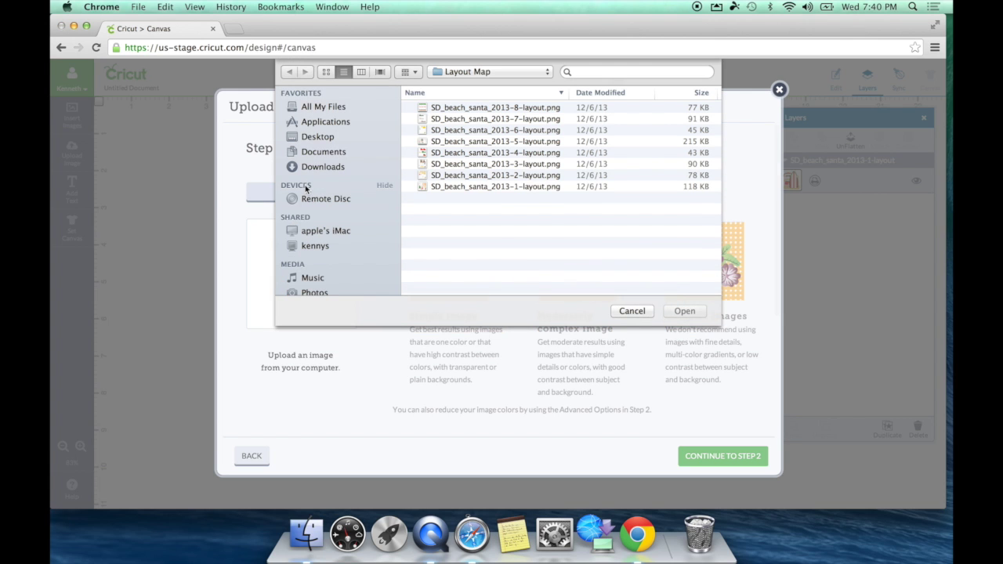
left_click(310, 137)
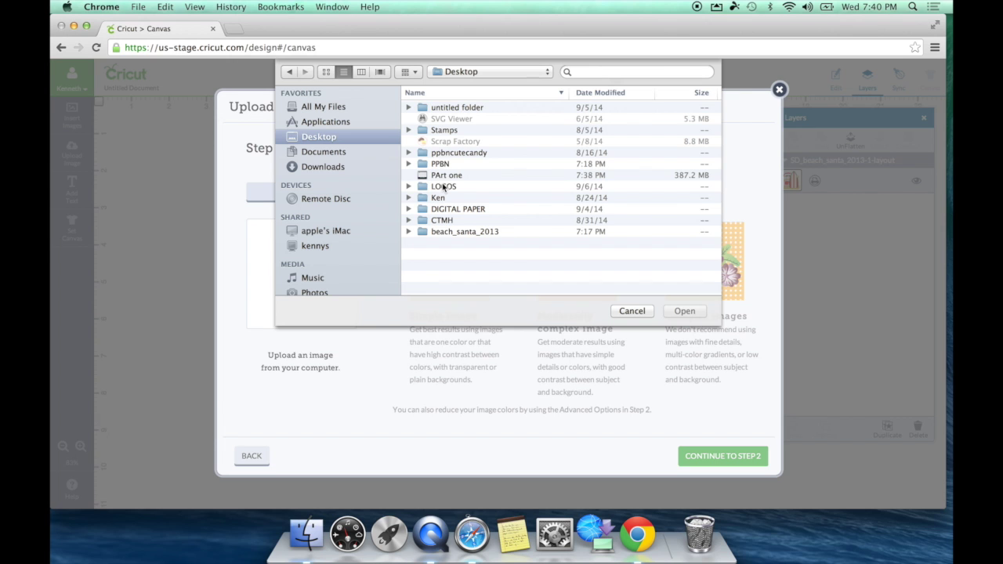
double_click(452, 153)
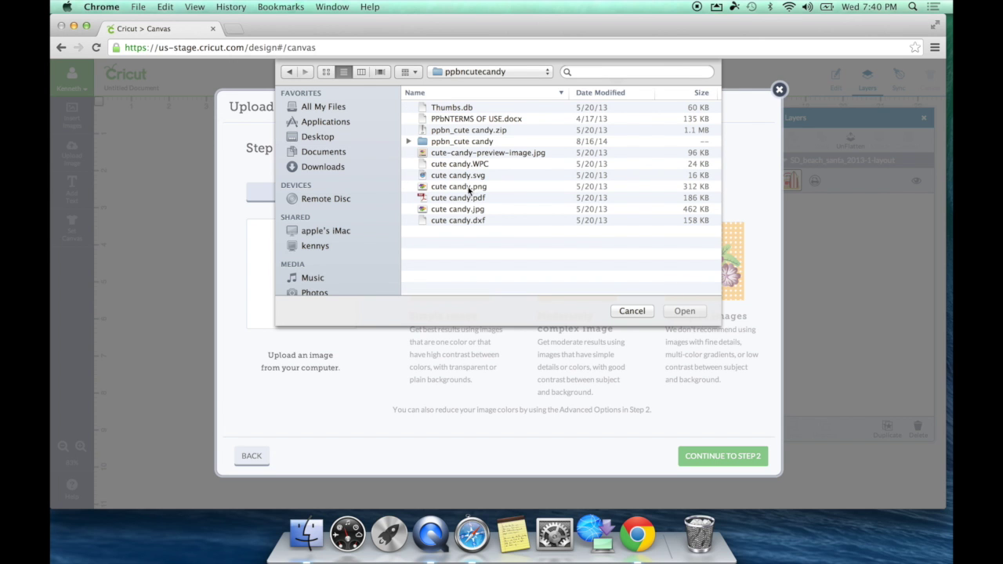
double_click(463, 191)
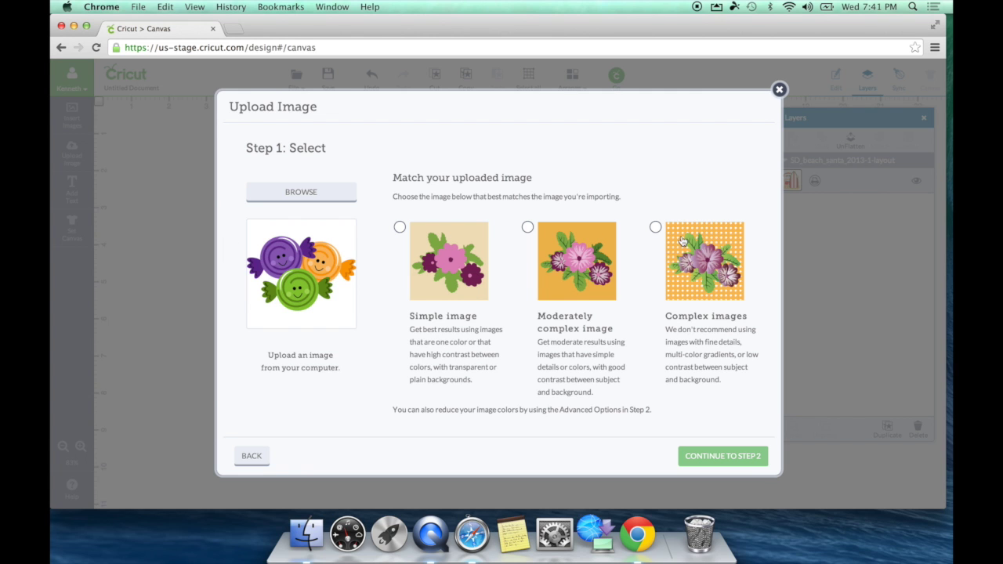
- Classify the candy as a complex image, preview the cleanup, and advance to saving
left_click(657, 229)
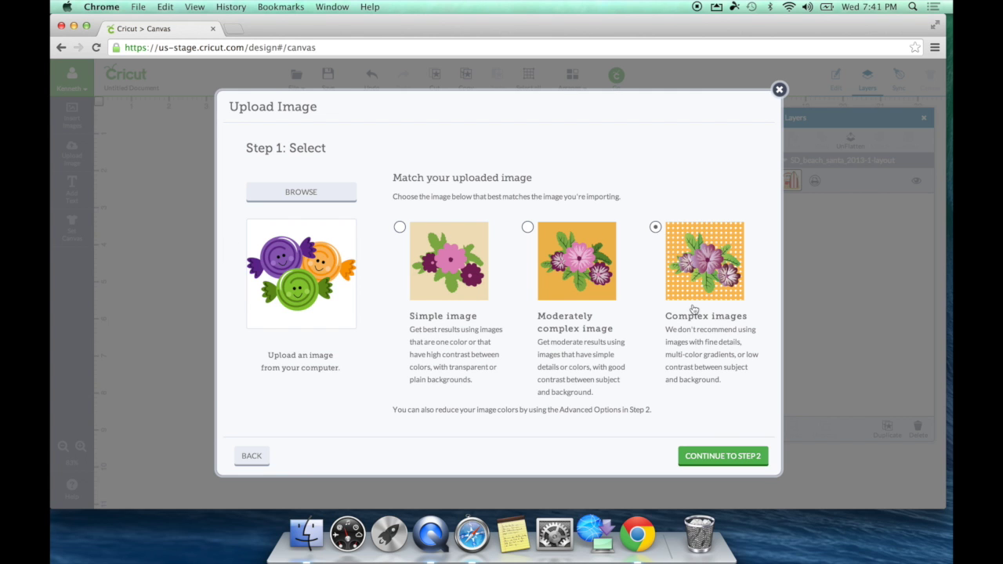
left_click(709, 457)
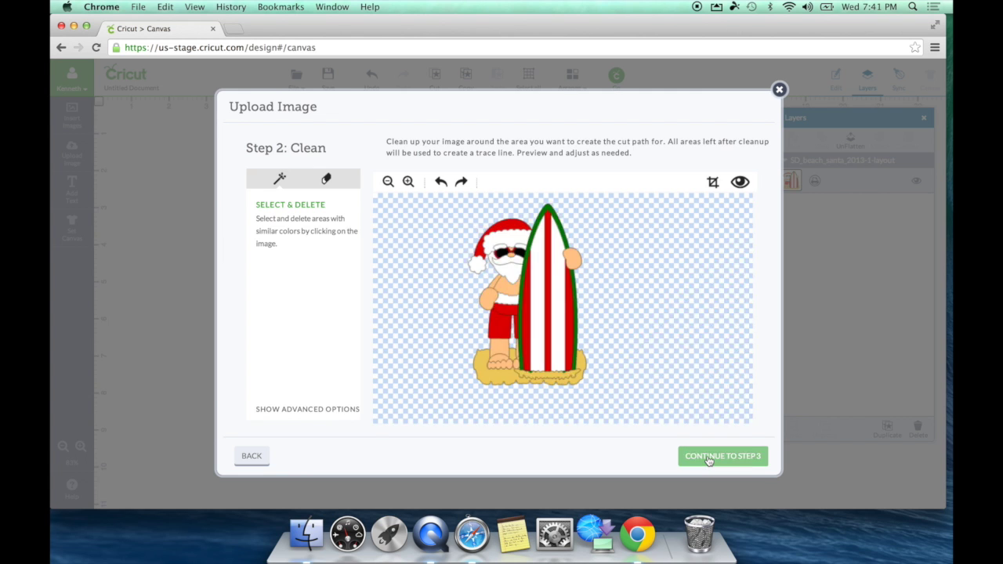
left_click(388, 182)
left_click(389, 183)
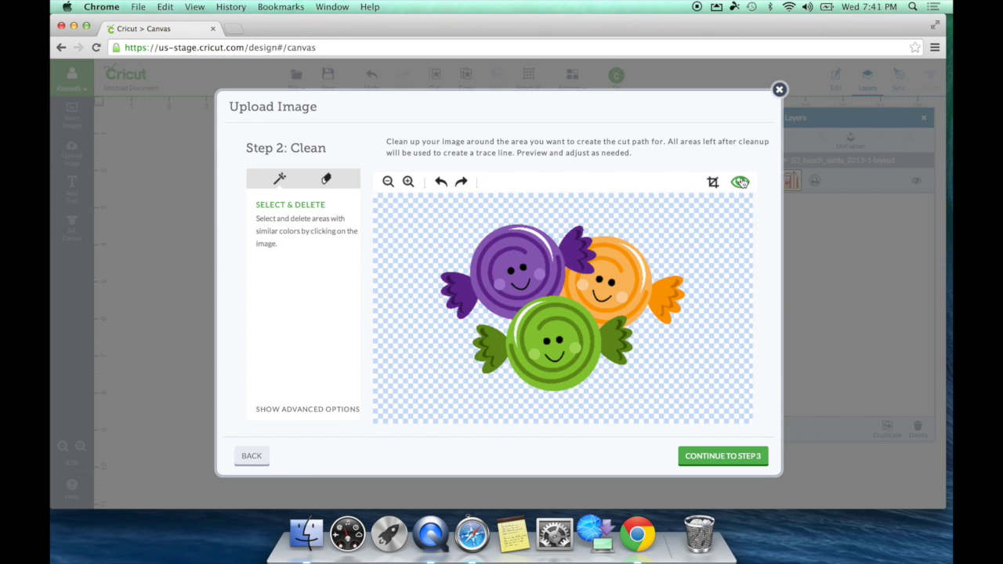
left_click(741, 182)
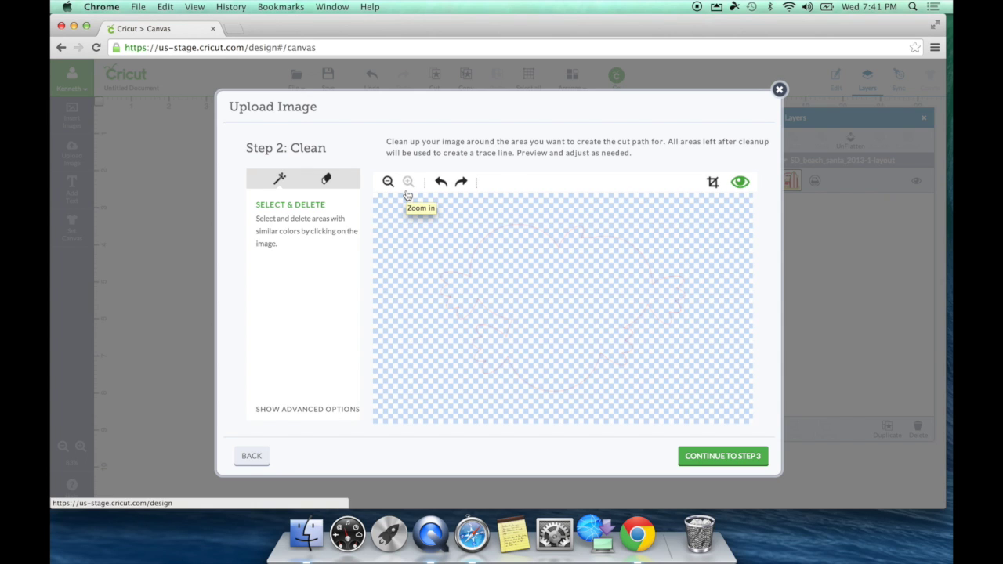
left_click(725, 458)
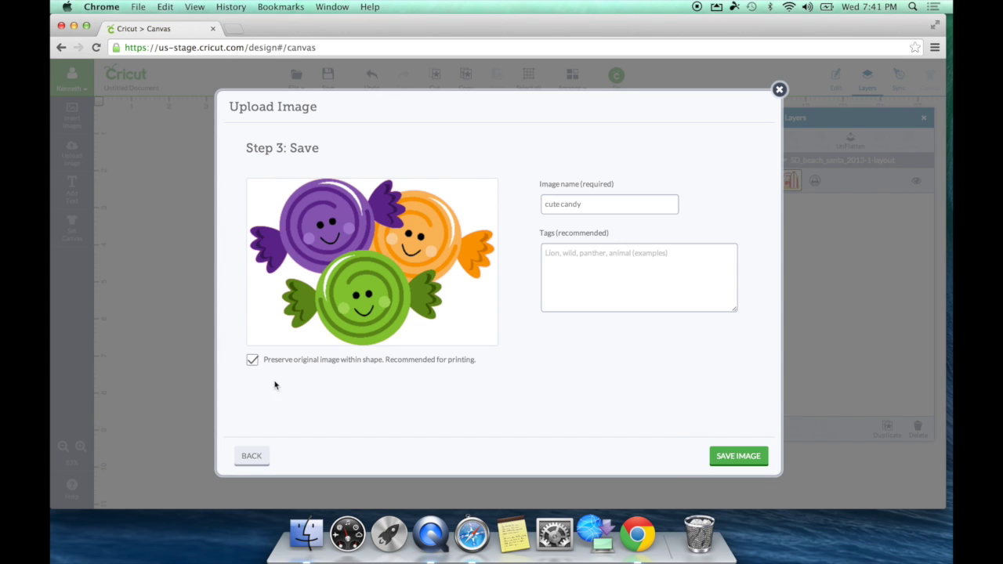
- Save the image as cute candy and insert it onto the canvas
left_click(750, 461)
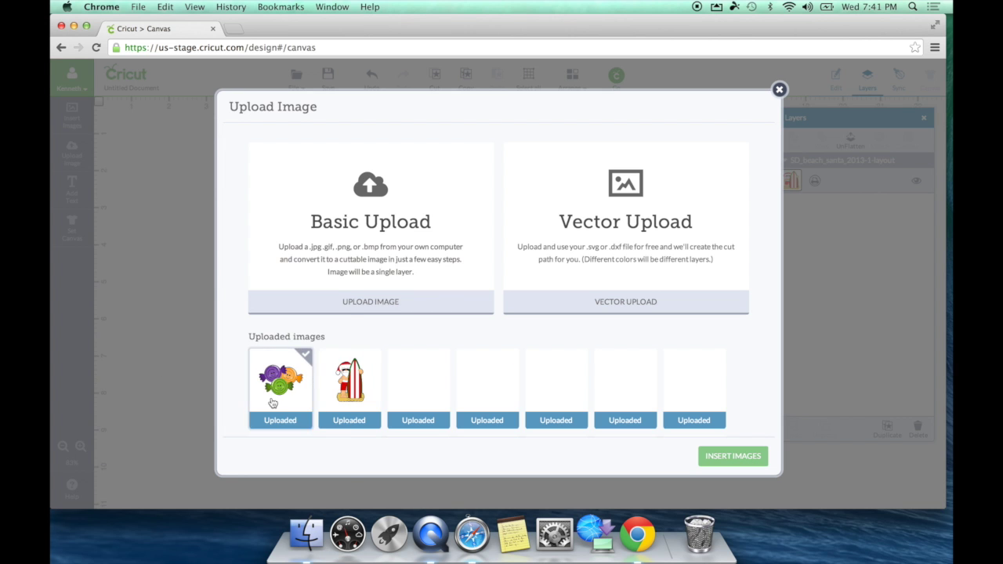
left_click(273, 403)
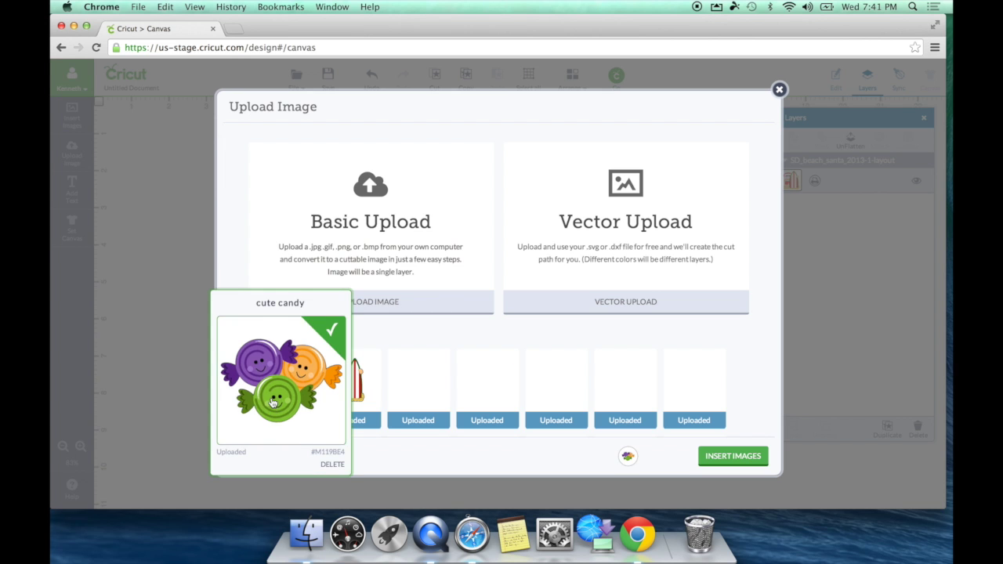
left_click(740, 461)
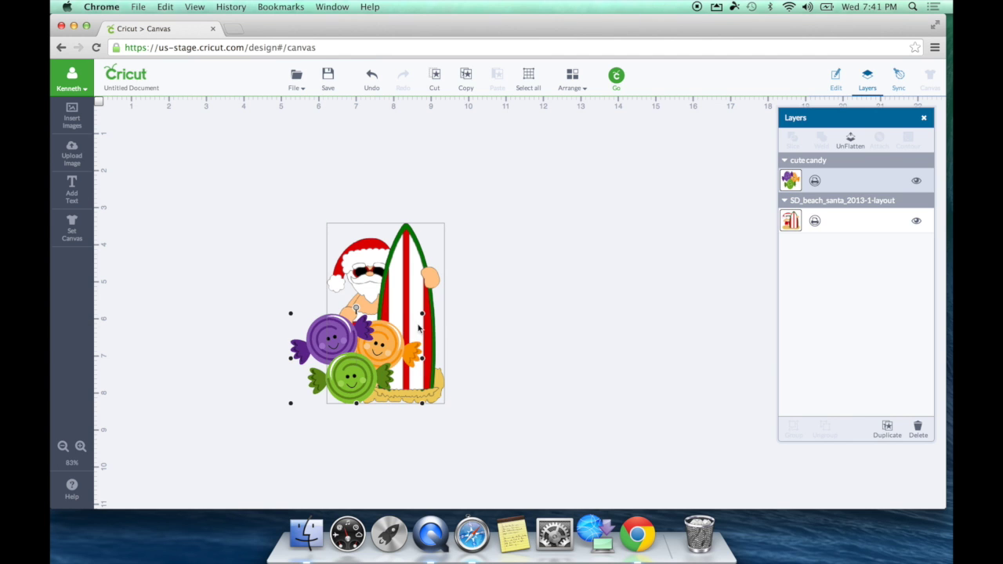
- Move the candy right of Santa, try the Cut line type, then undo back to Print
left_click_drag(365, 358, 560, 272)
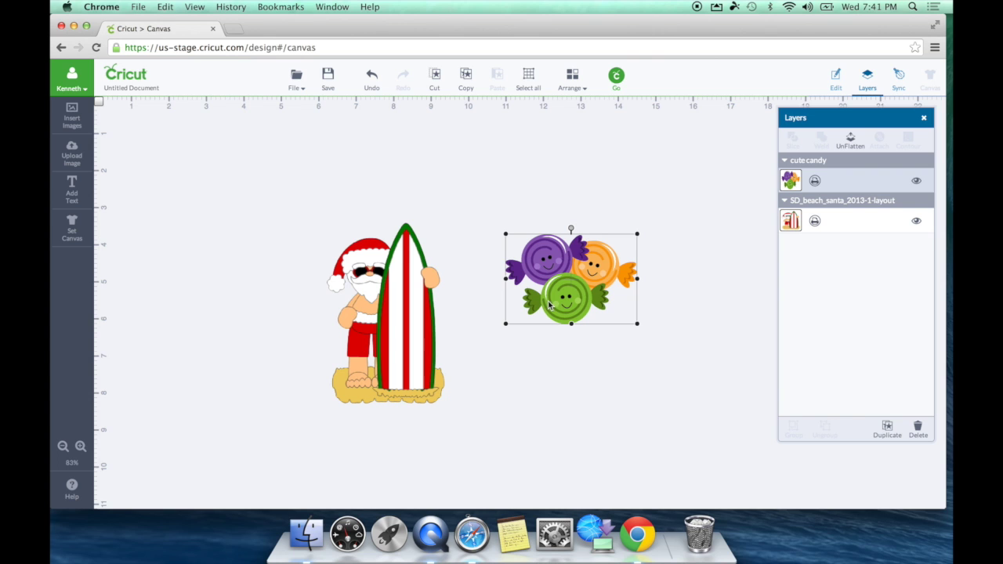
left_click(814, 182)
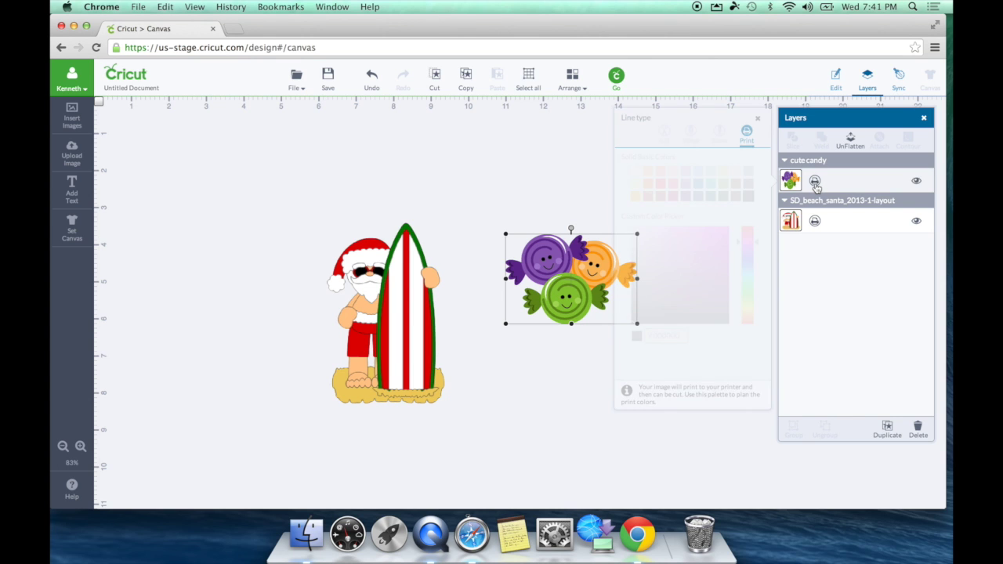
left_click(853, 146)
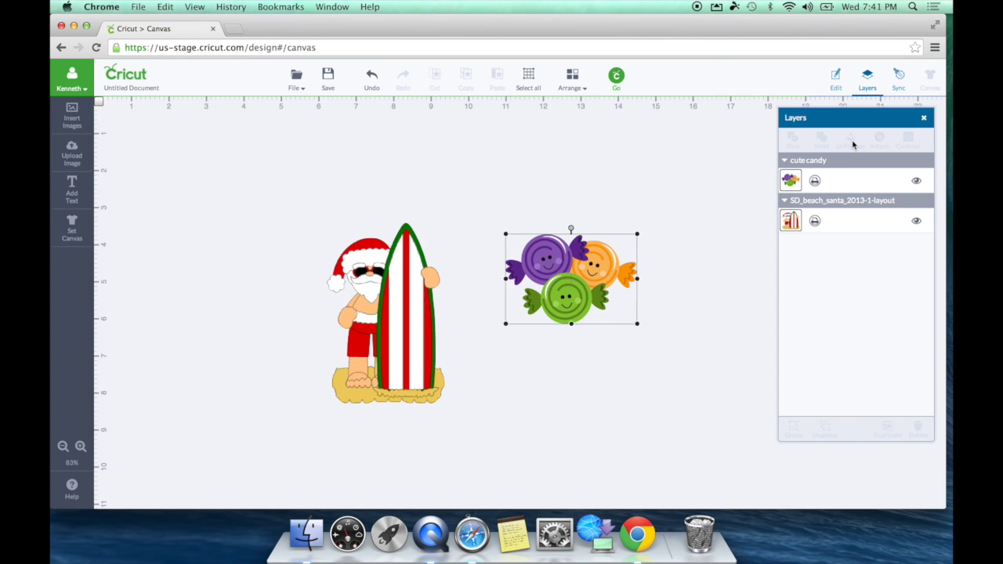
left_click(815, 181)
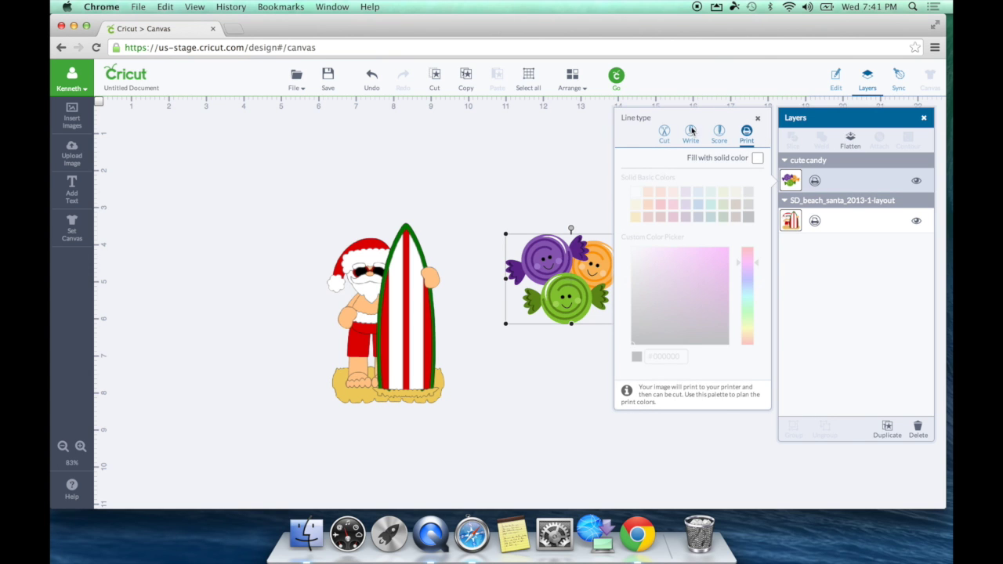
left_click(664, 137)
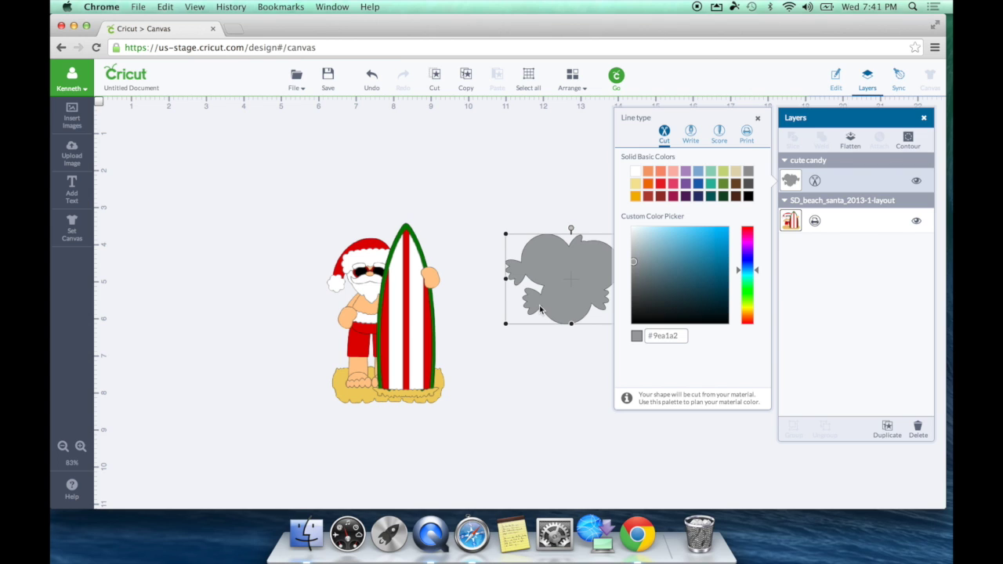
left_click(757, 120)
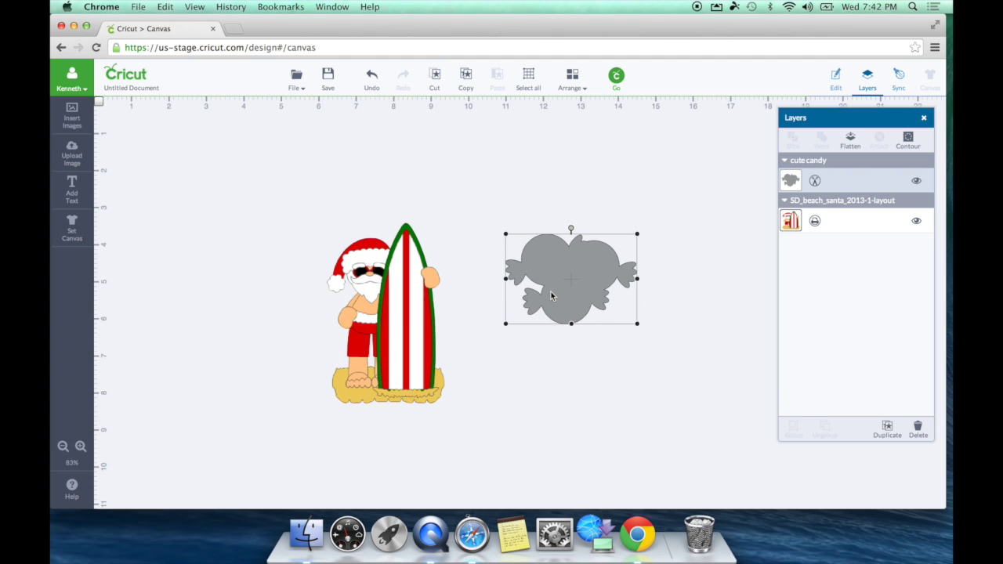
left_click(372, 78)
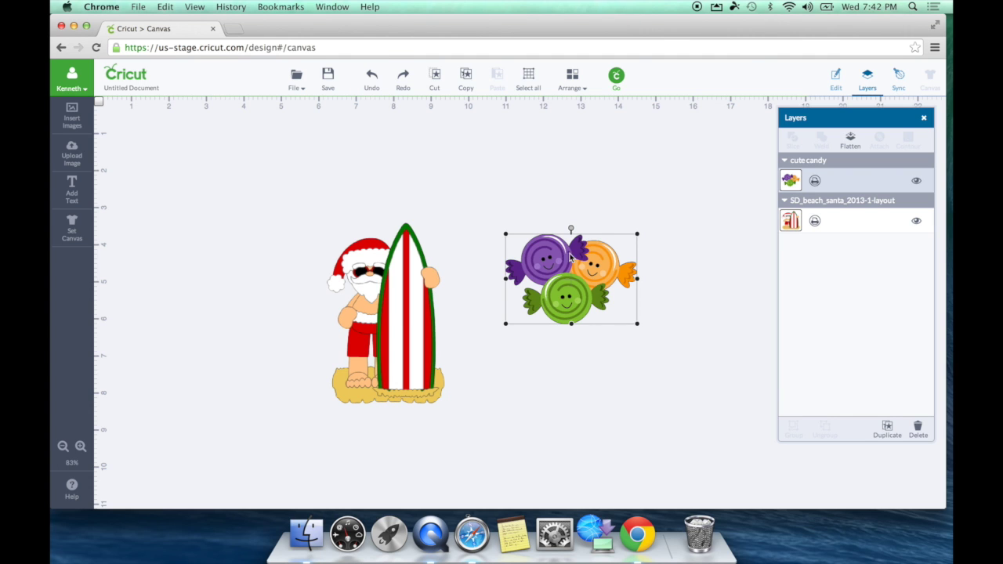
- Set the cute candy's height to 3.5 in
left_click(835, 78)
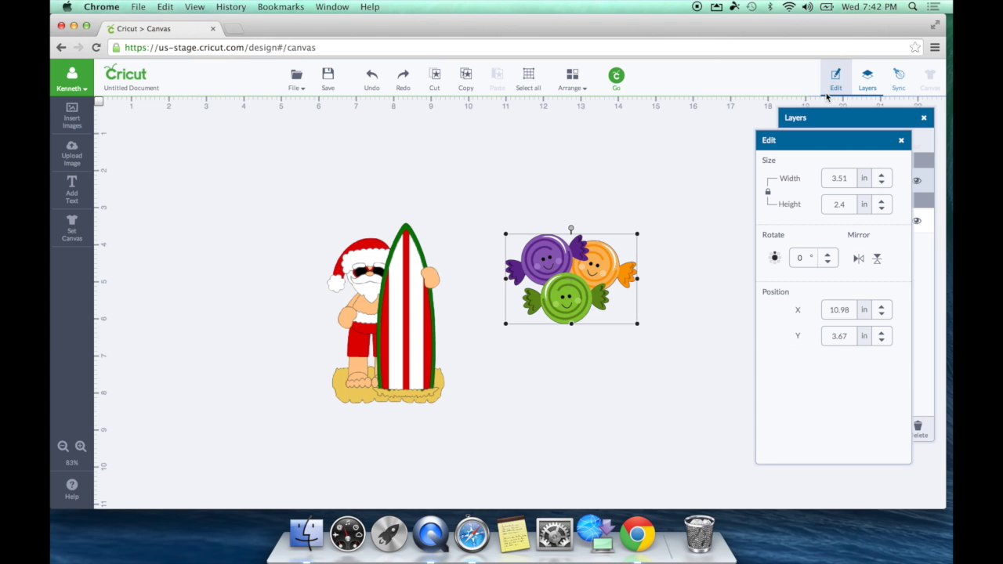
left_click_drag(852, 204, 825, 204)
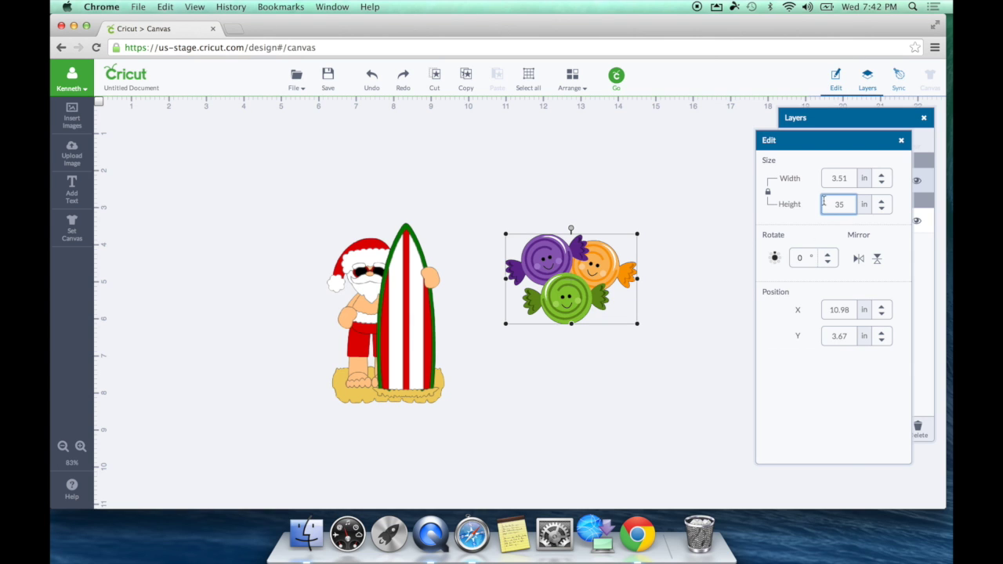
type("35")
key("Return")
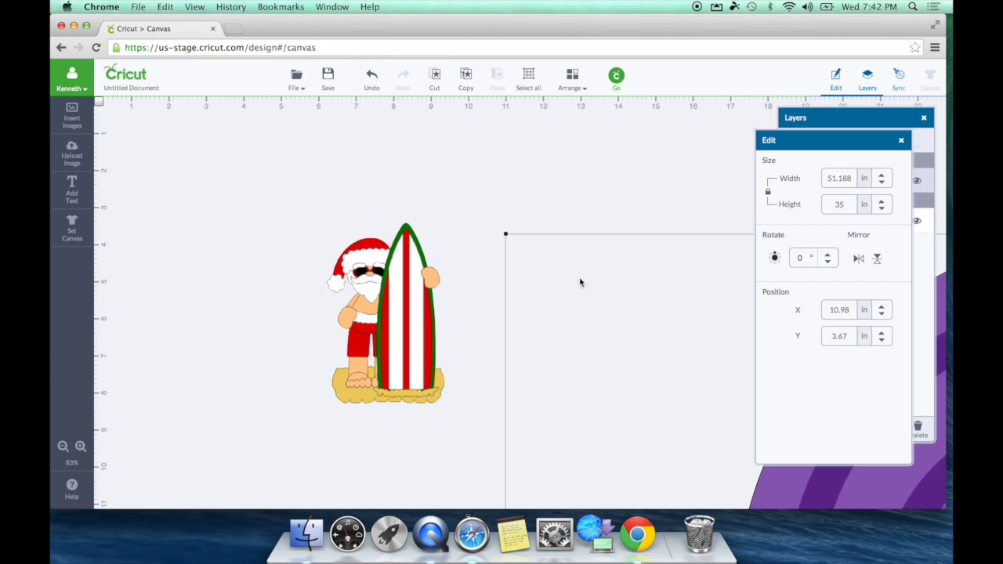
left_click(372, 77)
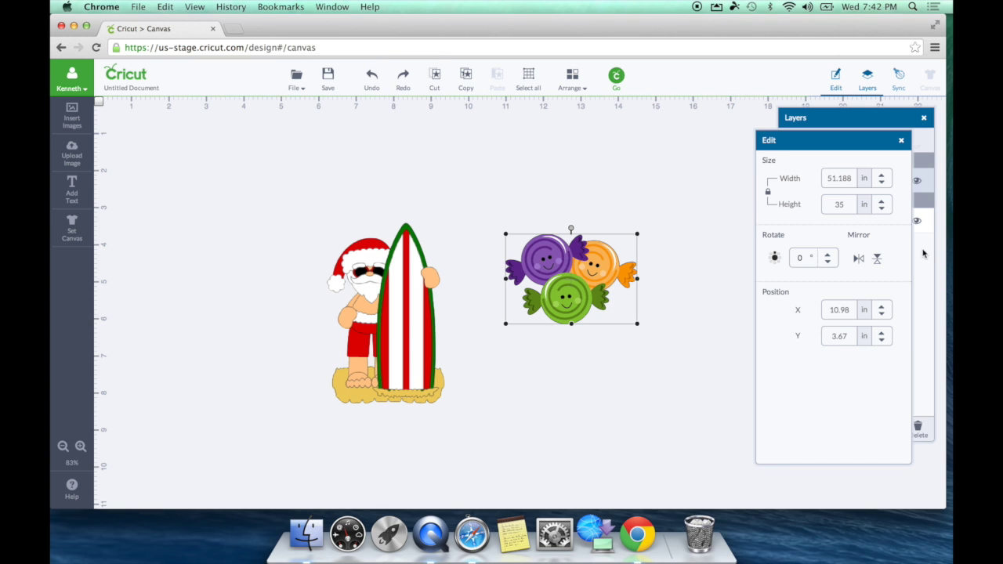
left_click(852, 202)
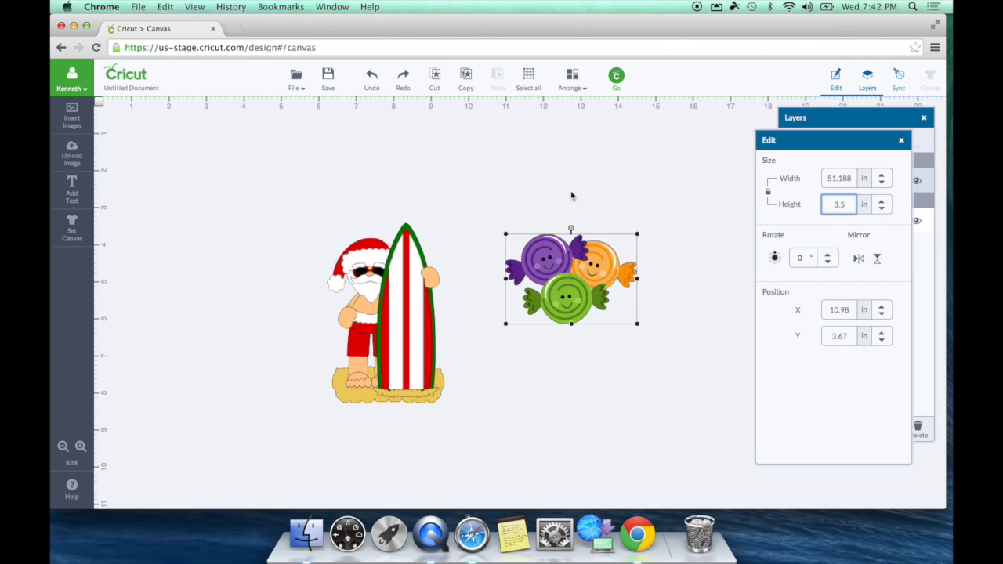
key("Return")
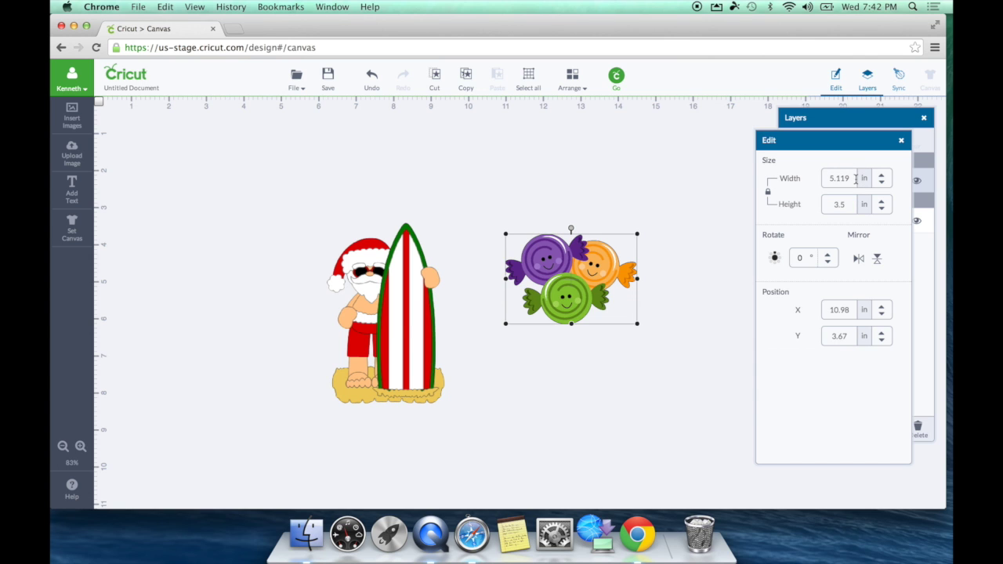
- Set the surfing Santa image's height to 4.5 in
left_click(407, 323)
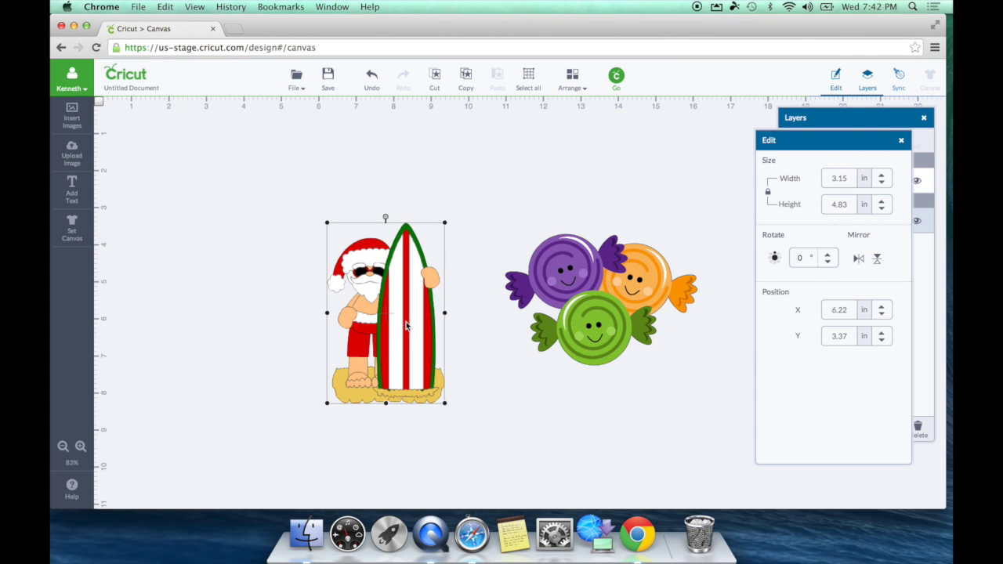
left_click(854, 203)
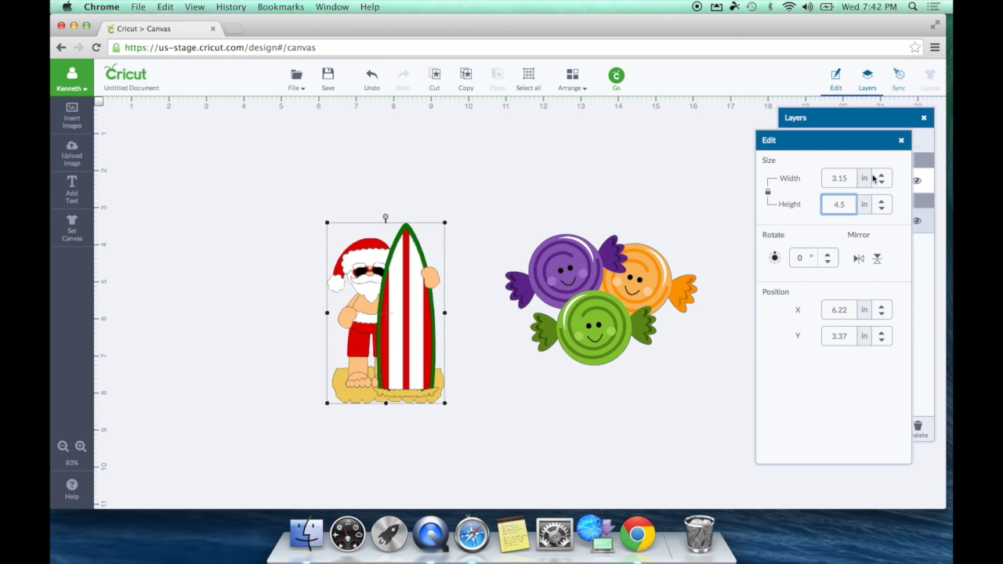
type("5")
key("Return")
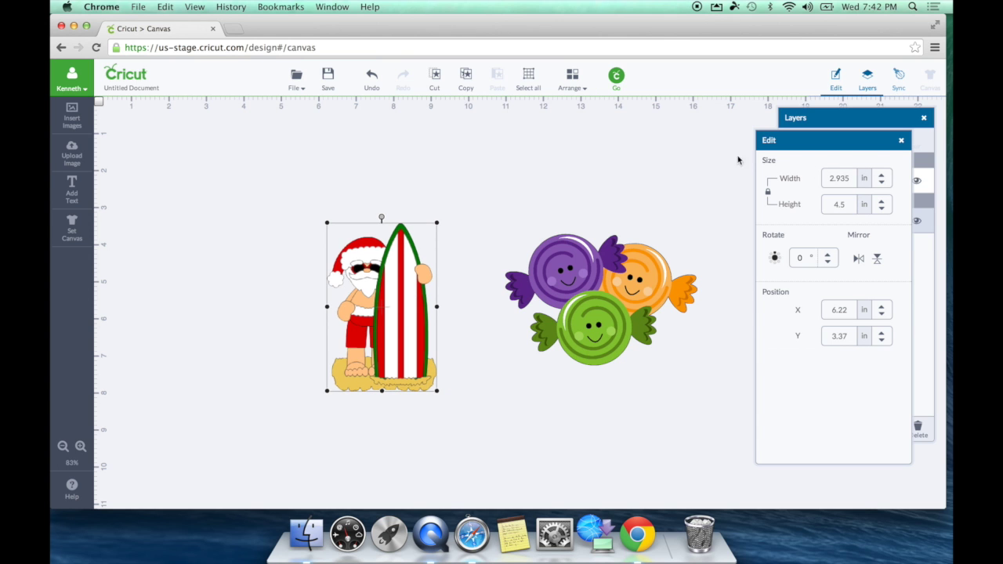
- Send the design to the mat preview and turn on bleed for the candy mat
left_click(616, 76)
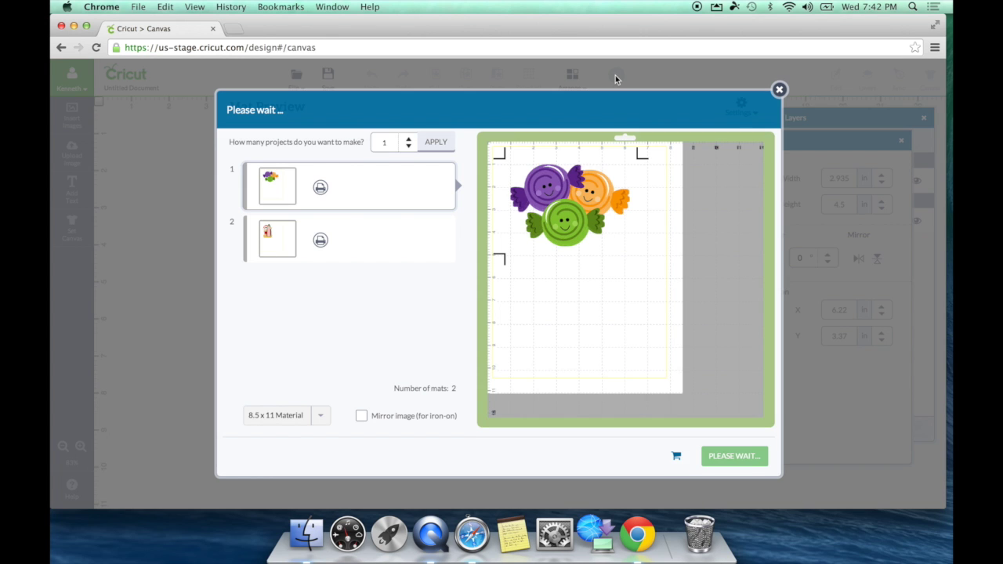
left_click(282, 251)
left_click(283, 192)
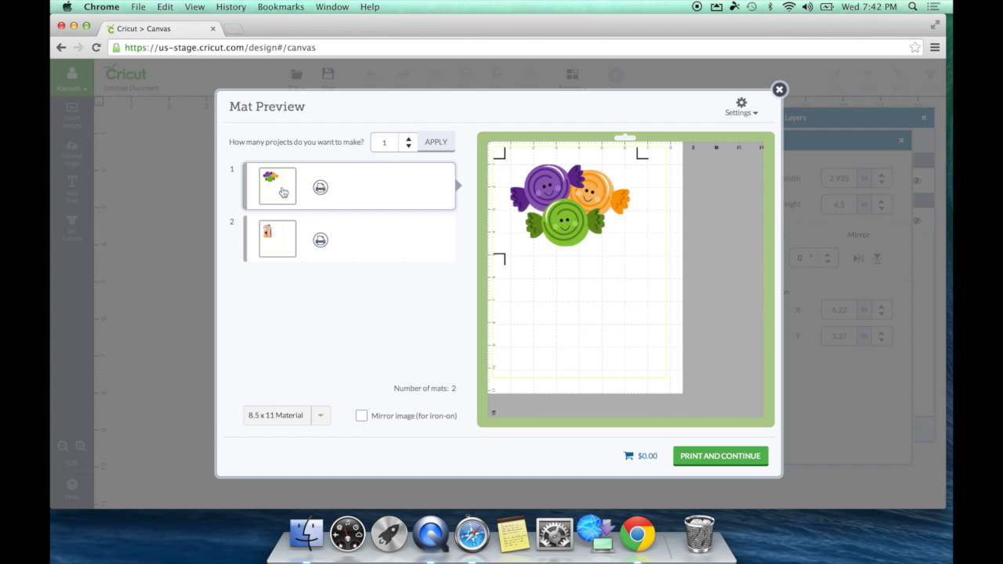
left_click(752, 113)
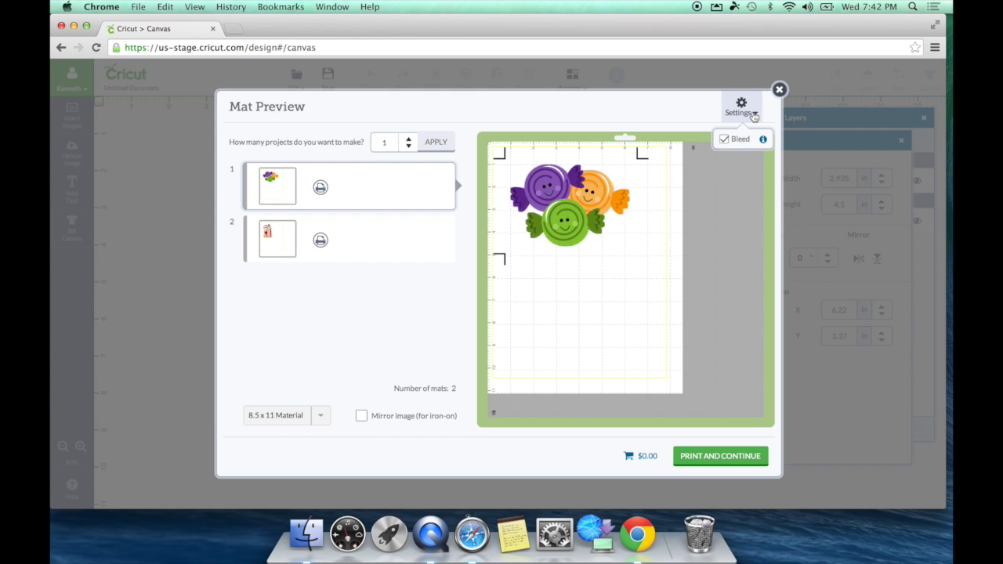
left_click(723, 141)
left_click(723, 140)
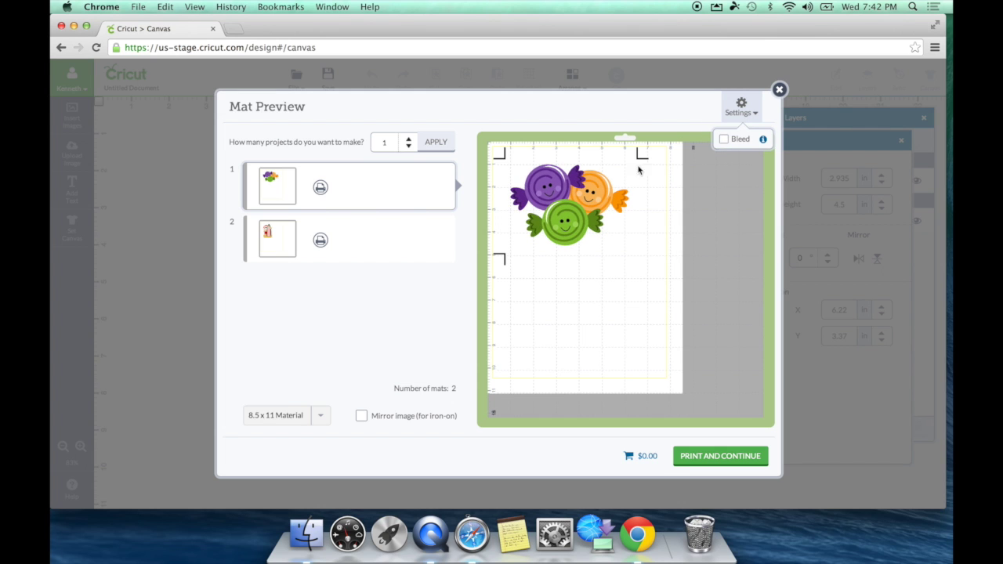
left_click(723, 140)
- Turn on bleed for the Santa surfboard mat
left_click(294, 247)
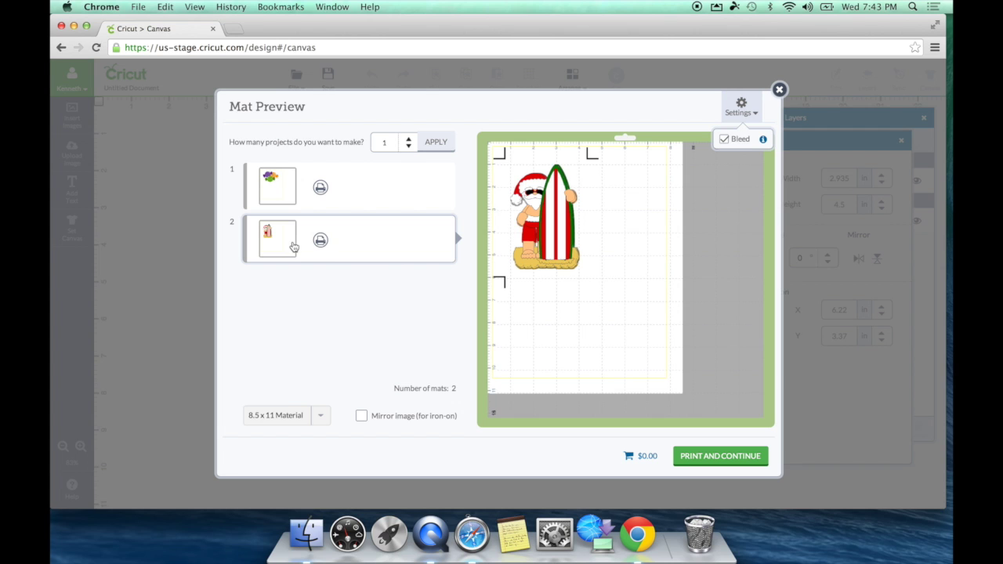
left_click(725, 142)
left_click(725, 143)
left_click(723, 141)
left_click(723, 141)
- Print both mat sheets on the EPSON_Artisan_1430 from the Chrome print dialog
left_click(726, 458)
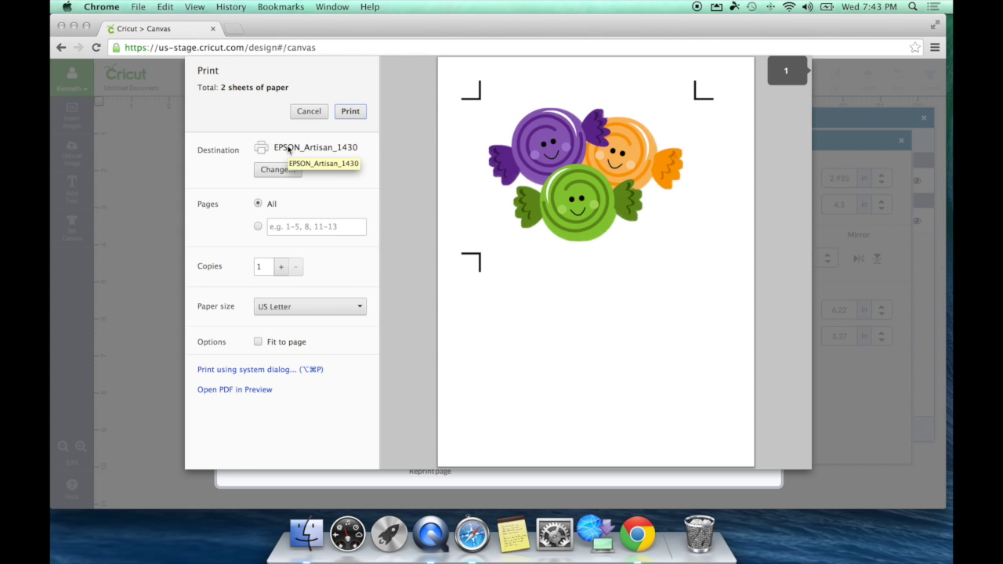
left_click(350, 111)
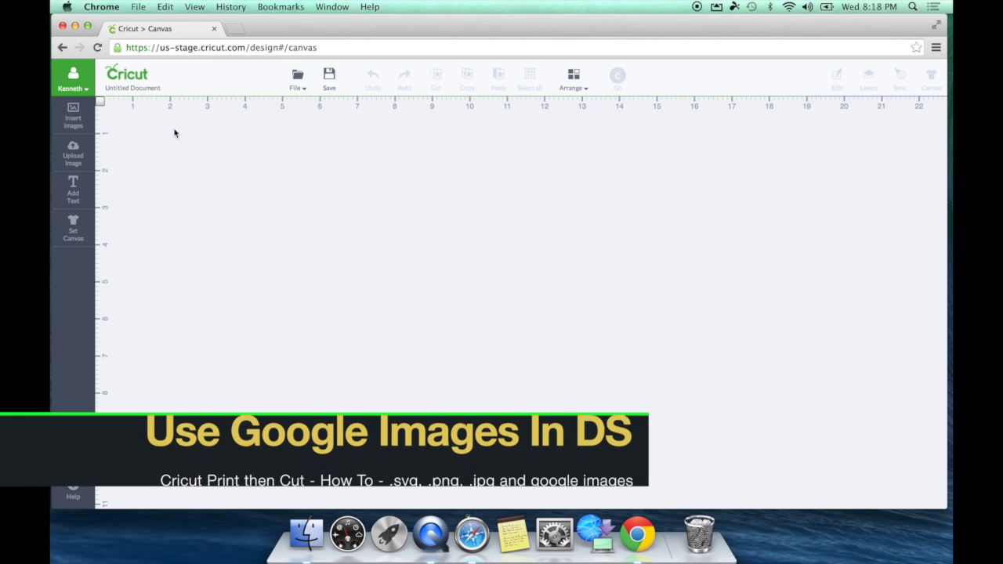
- Search Google Images for 'cricut' in a new tab and open the Cricut Logo result
left_click(235, 30)
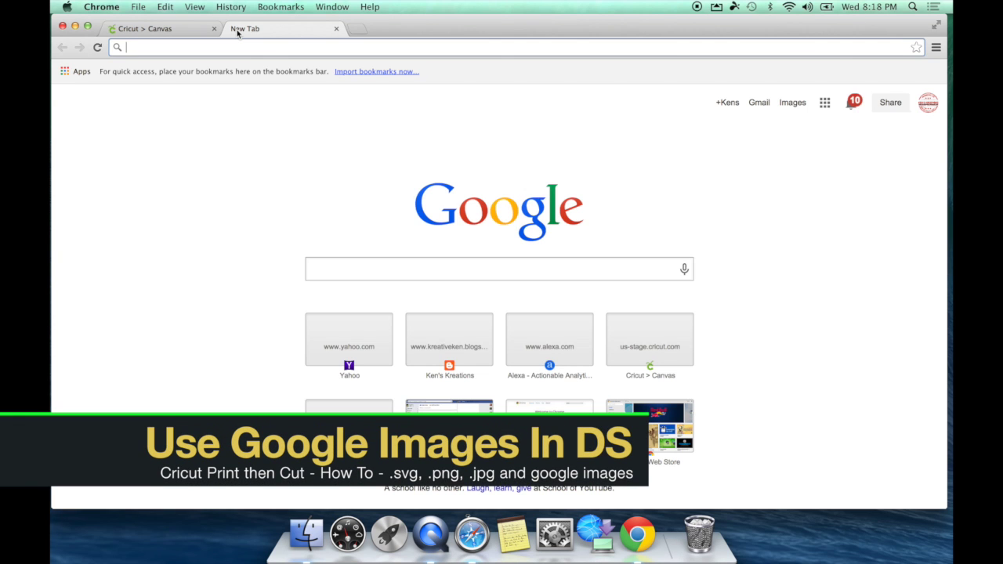
type("cricut")
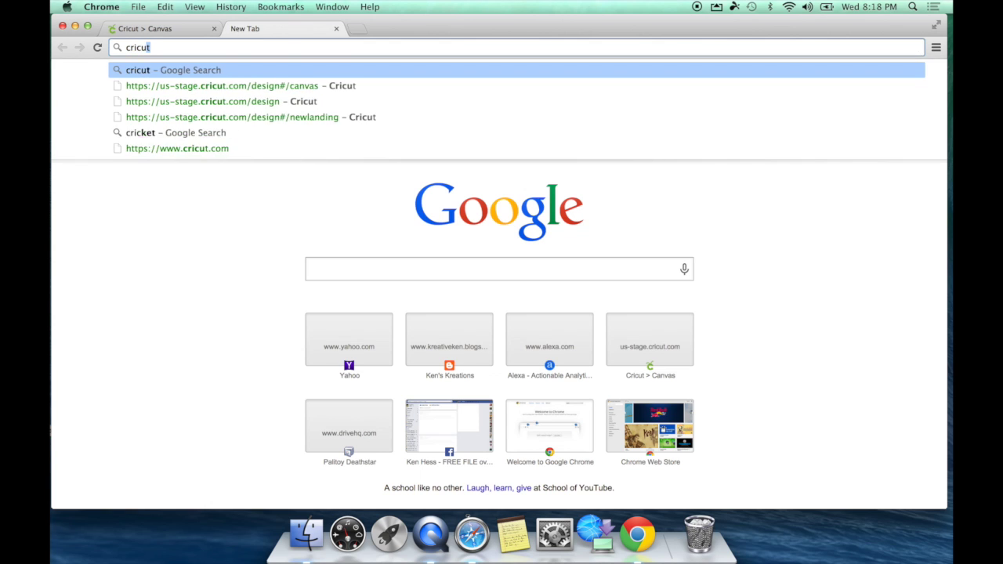
key("Return")
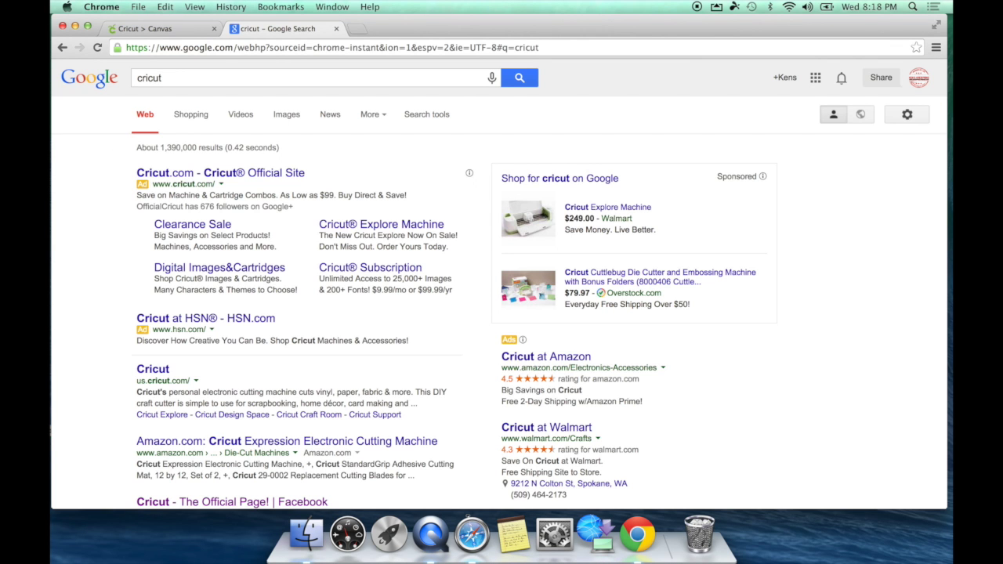
left_click(285, 113)
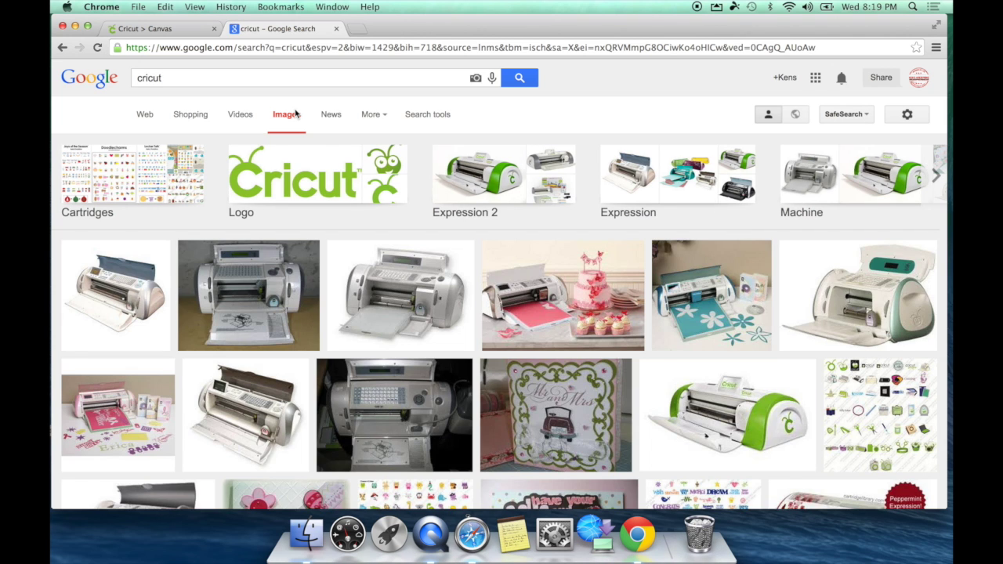
left_click(313, 199)
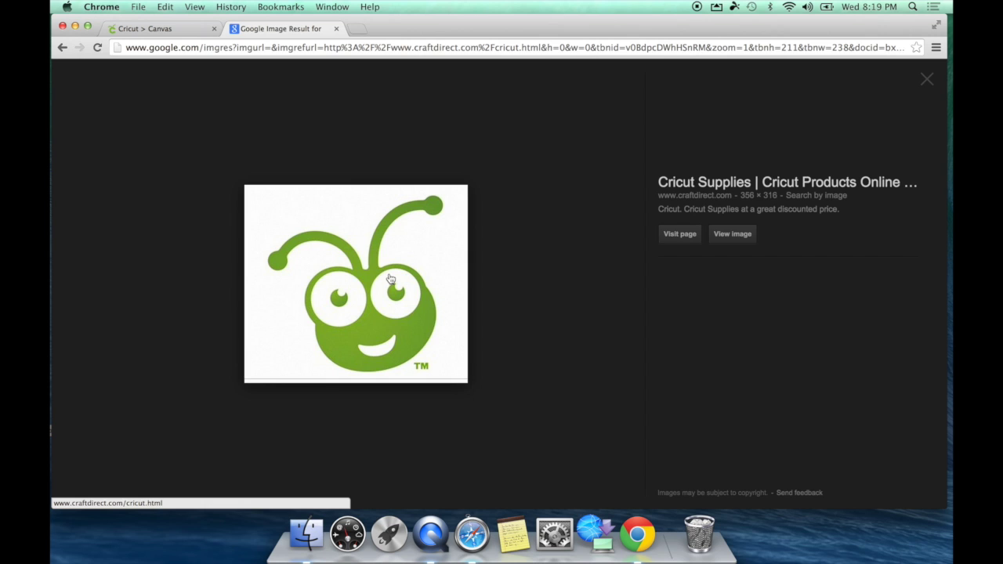
- View the full-size cricut.jpg logo, then start and cancel Save Image As
left_click(748, 234)
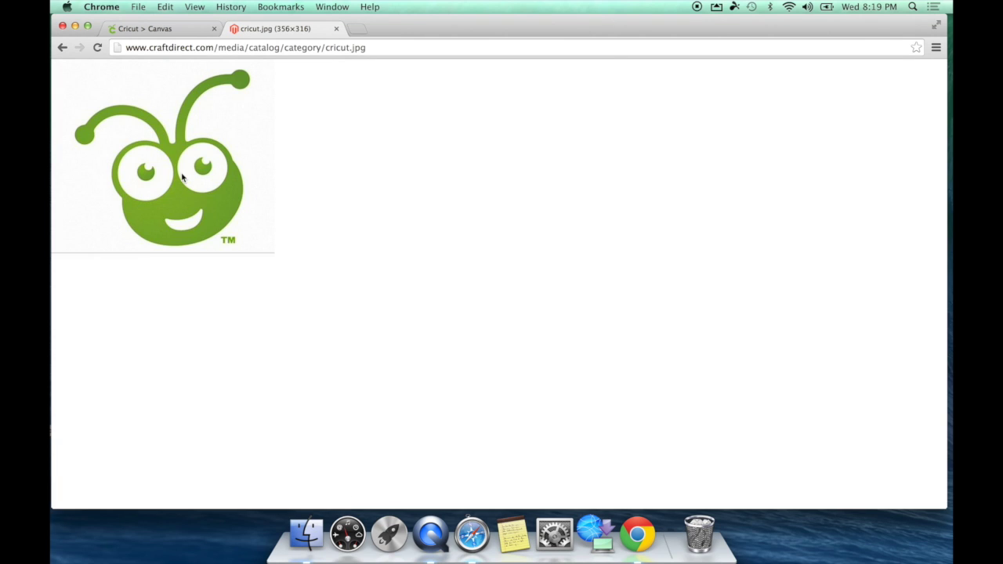
right_click(182, 178)
left_click(219, 179)
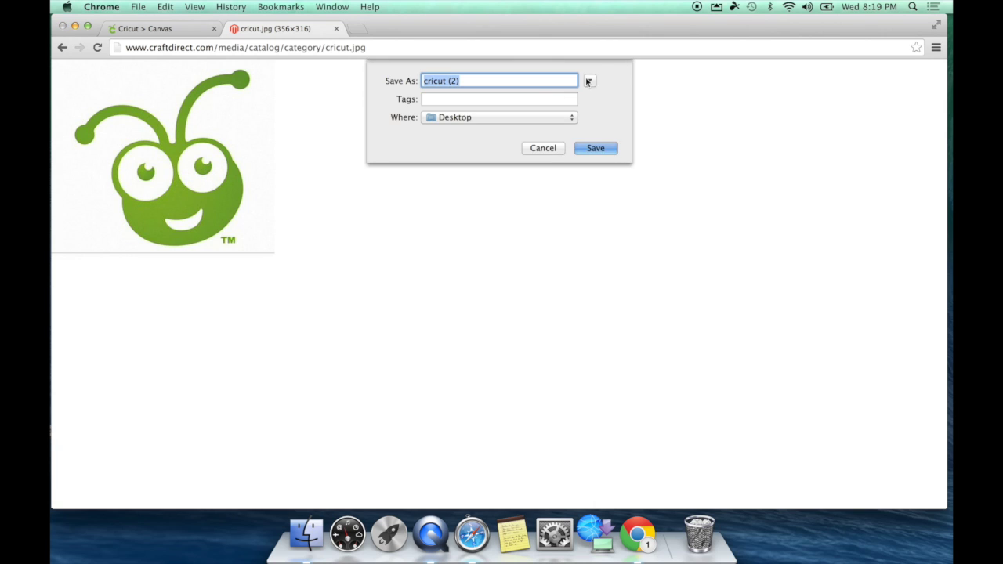
left_click(553, 148)
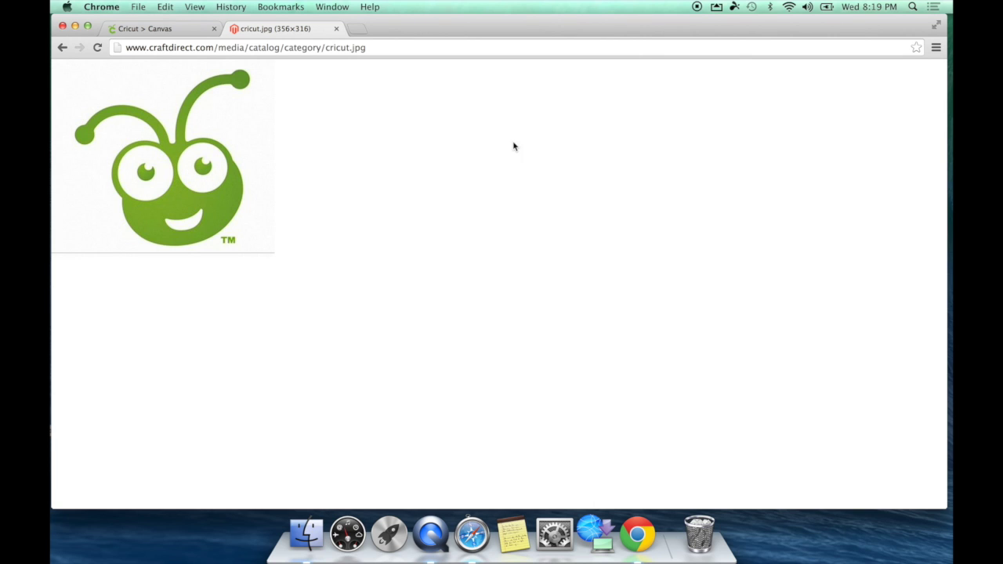
- Close the image tab, then basic-upload cricut.jpg from the Desktop as a complex image
left_click(336, 28)
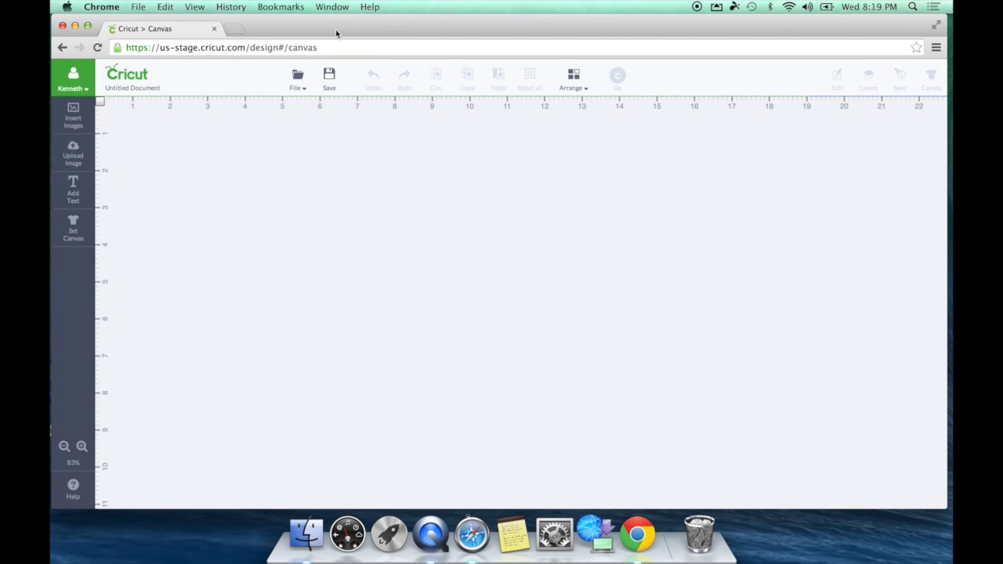
left_click(78, 166)
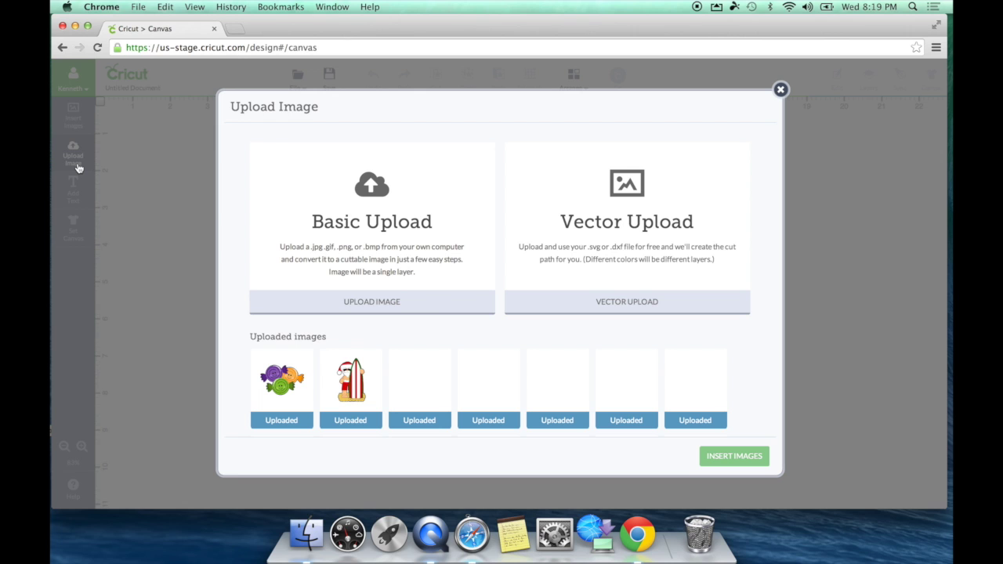
left_click(393, 259)
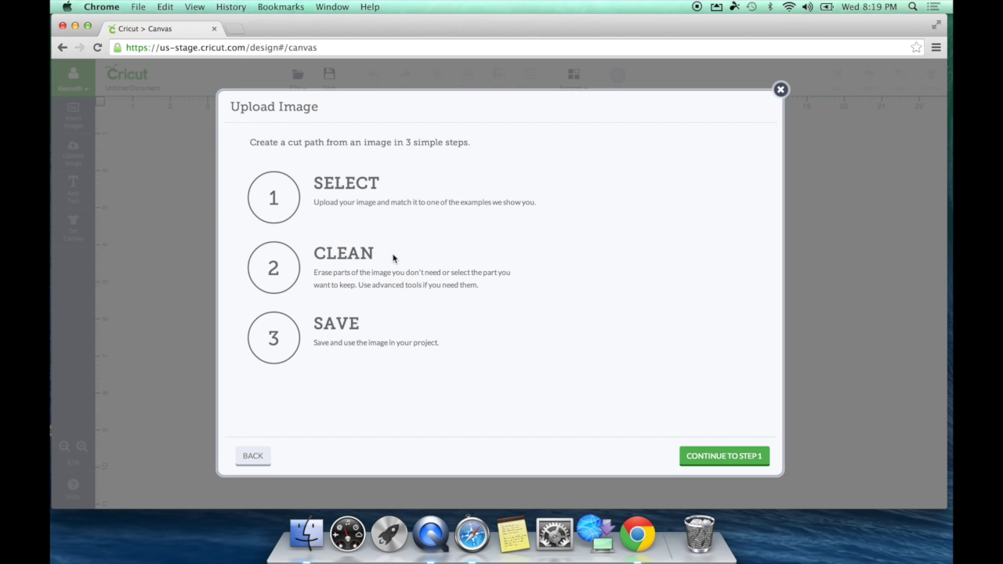
left_click(735, 463)
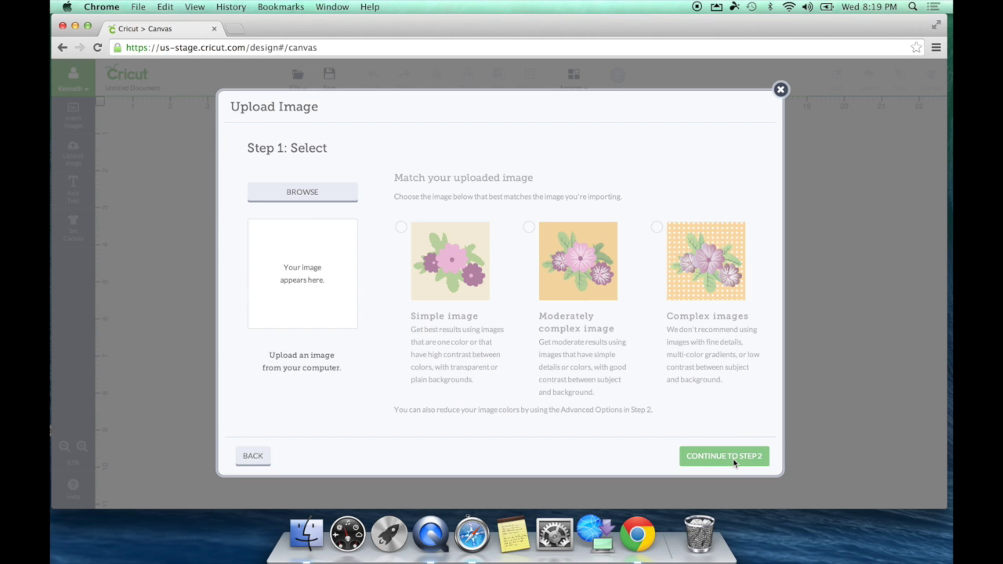
left_click(292, 200)
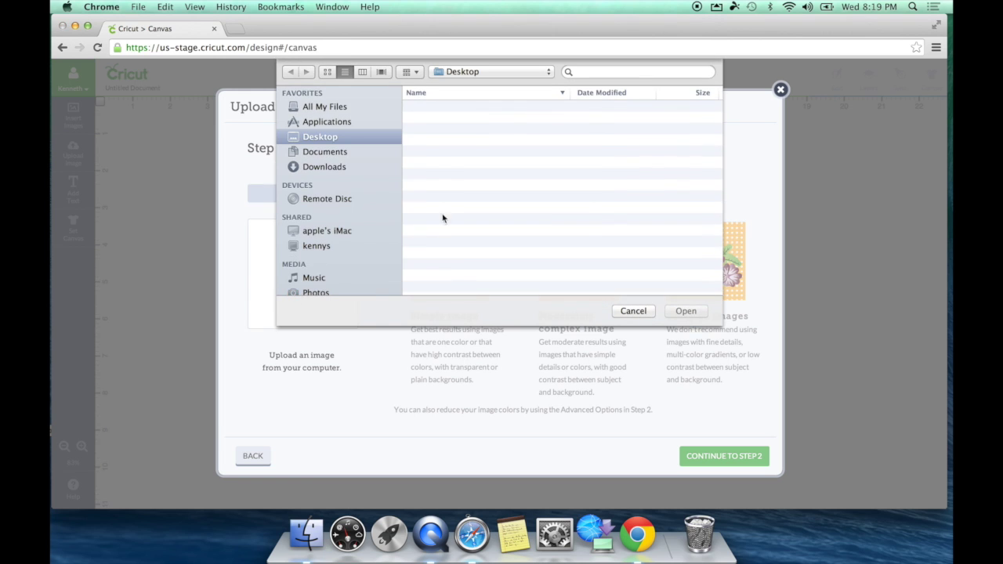
left_click(451, 254)
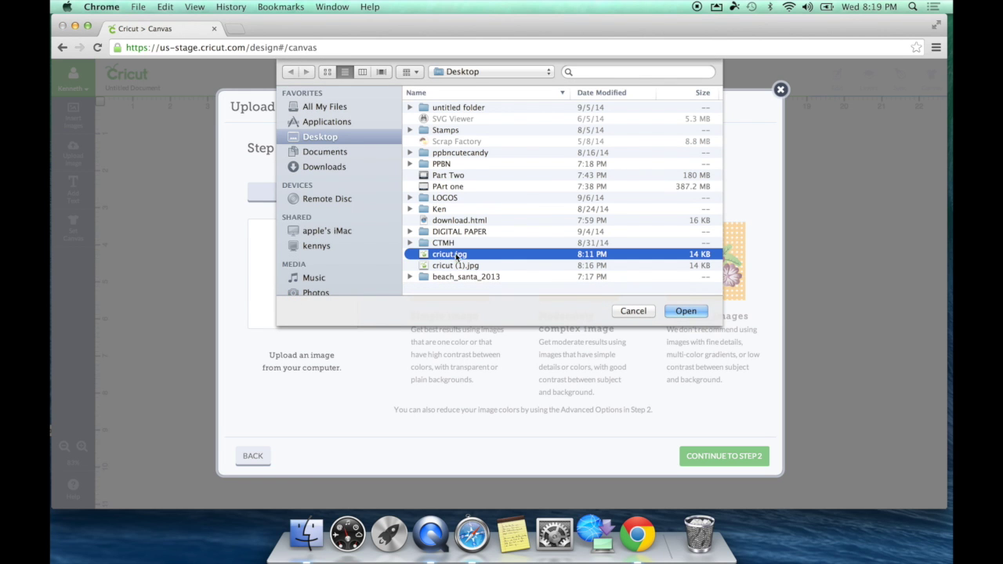
left_click(688, 312)
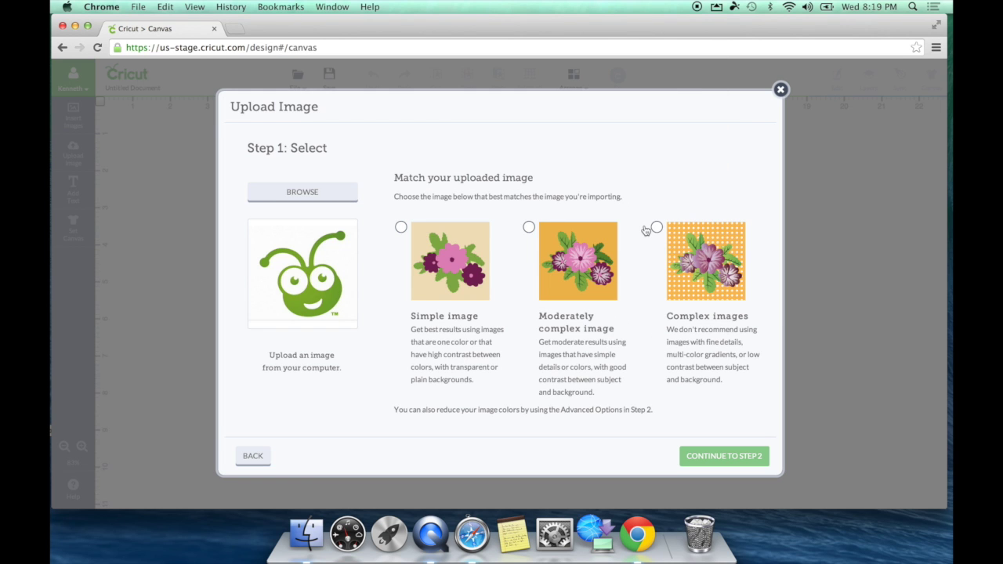
left_click(657, 229)
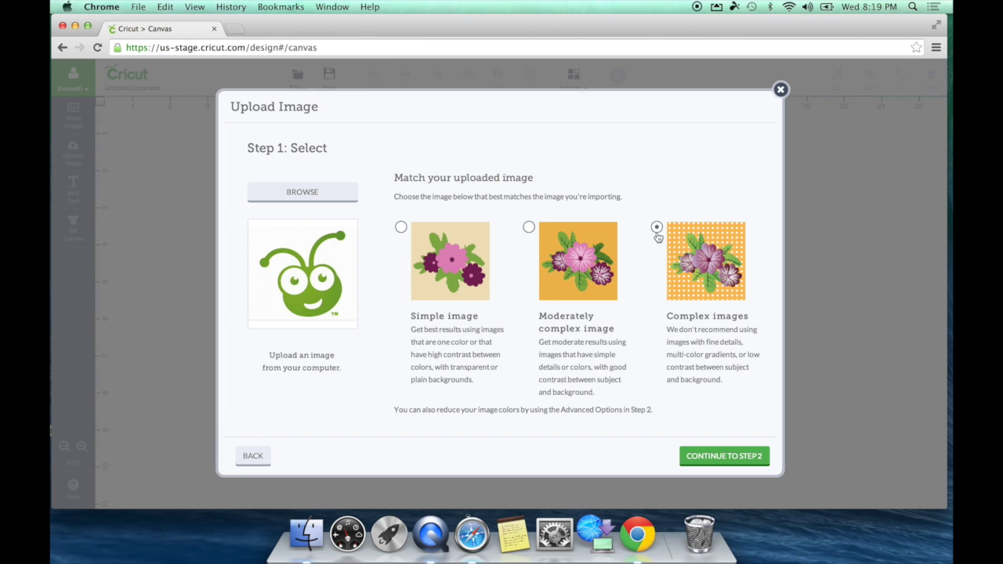
left_click(743, 459)
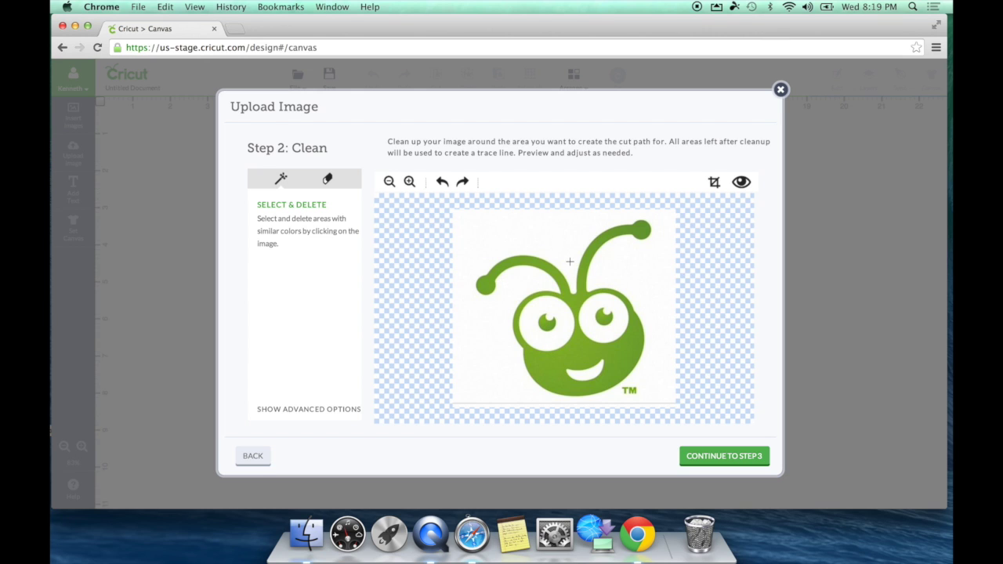
- Set the Color tolerance under Advanced Options to 100
left_click(293, 412)
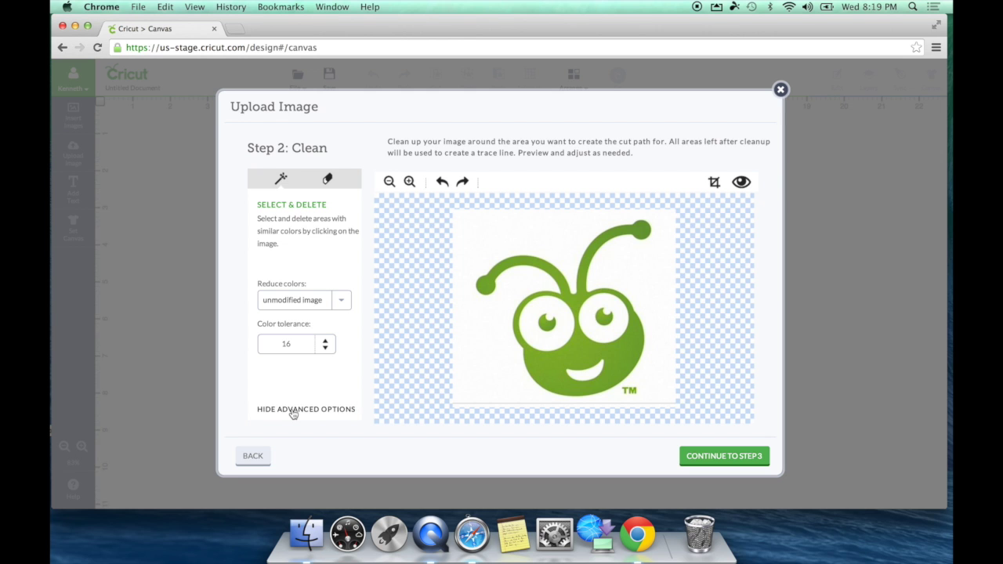
left_click(299, 341)
key("BackSpace")
key("BackSpace")
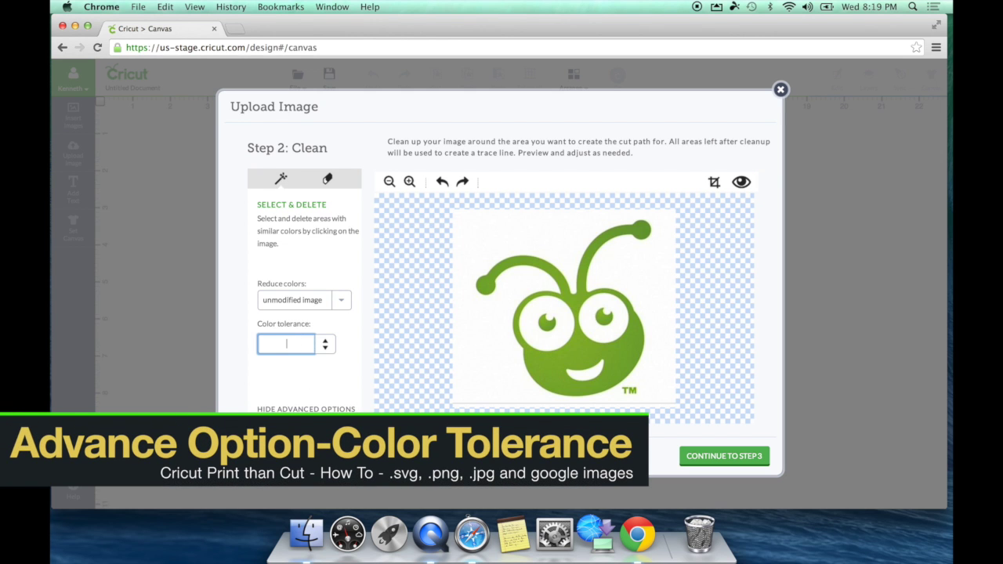
type("100")
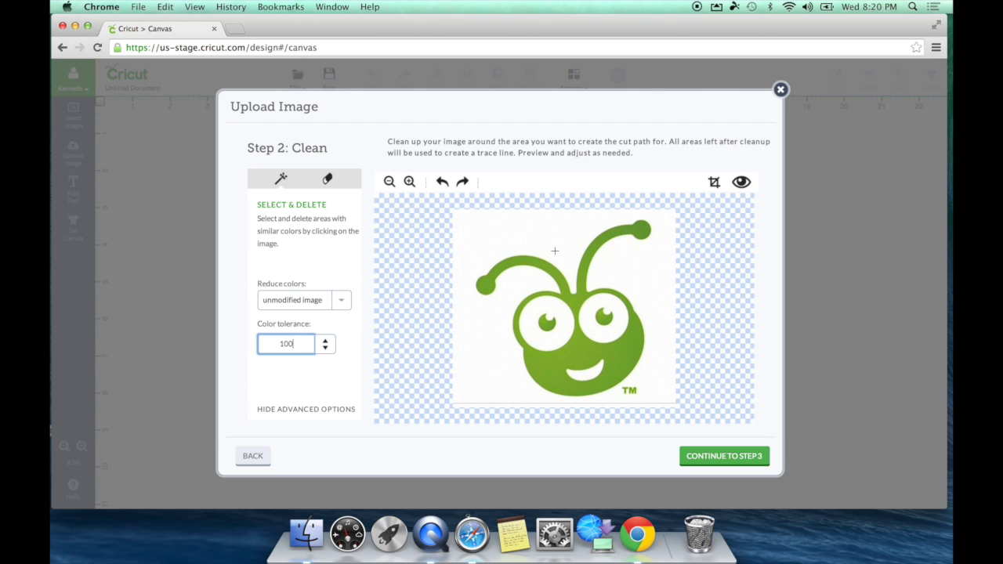
- Magic-wand away the white background and erase the TM mark beside the bug
left_click(280, 182)
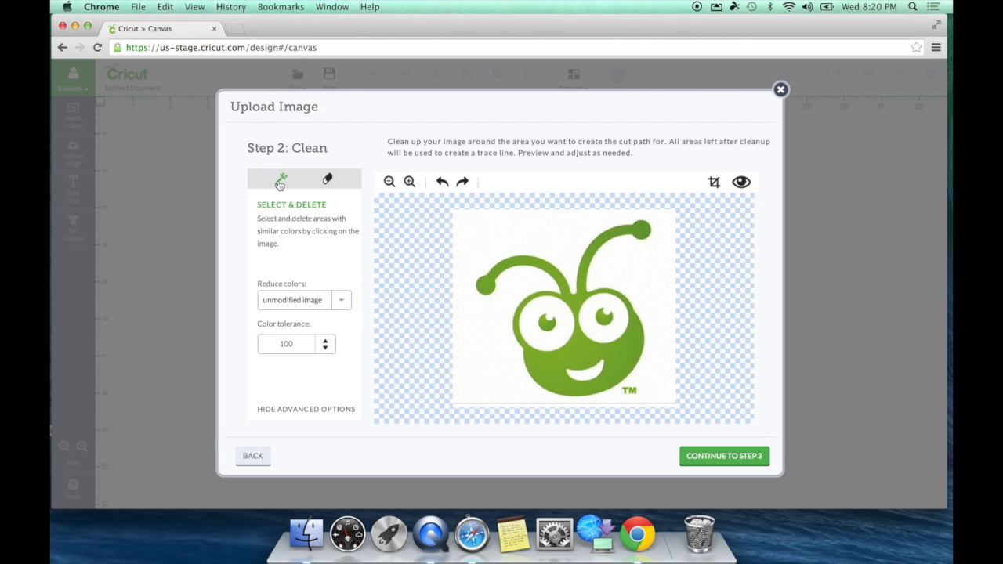
left_click(554, 236)
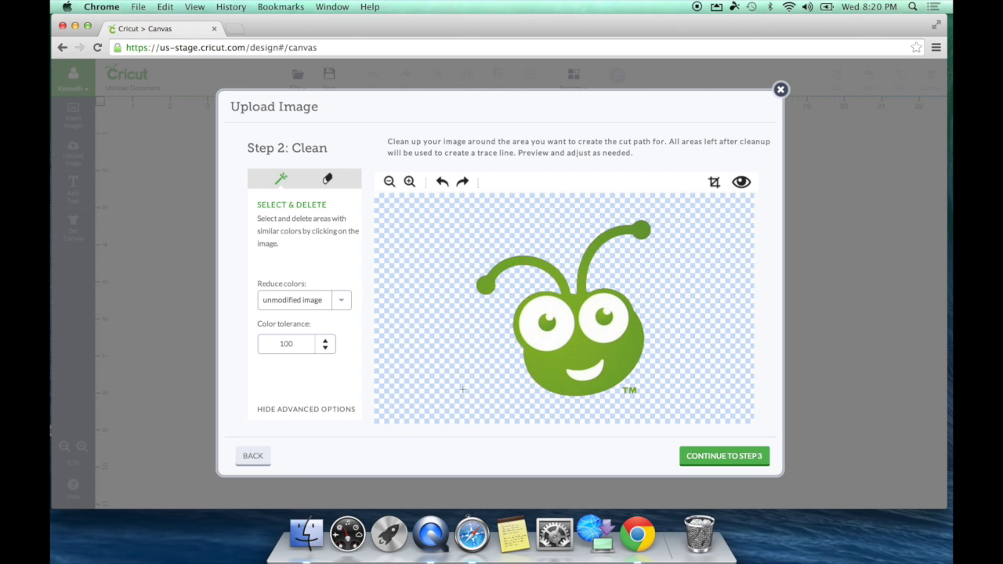
left_click(327, 179)
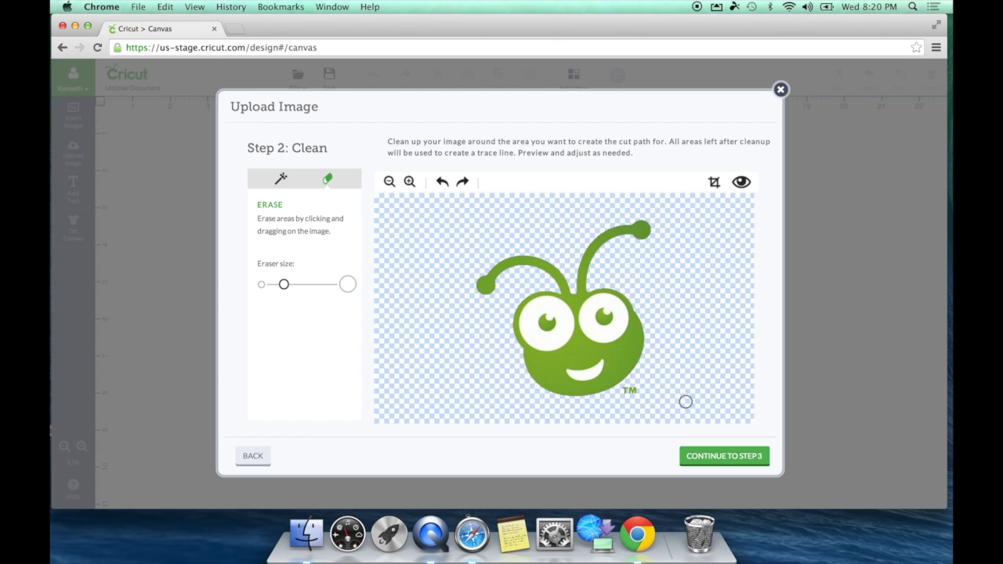
left_click(628, 390)
left_click(714, 457)
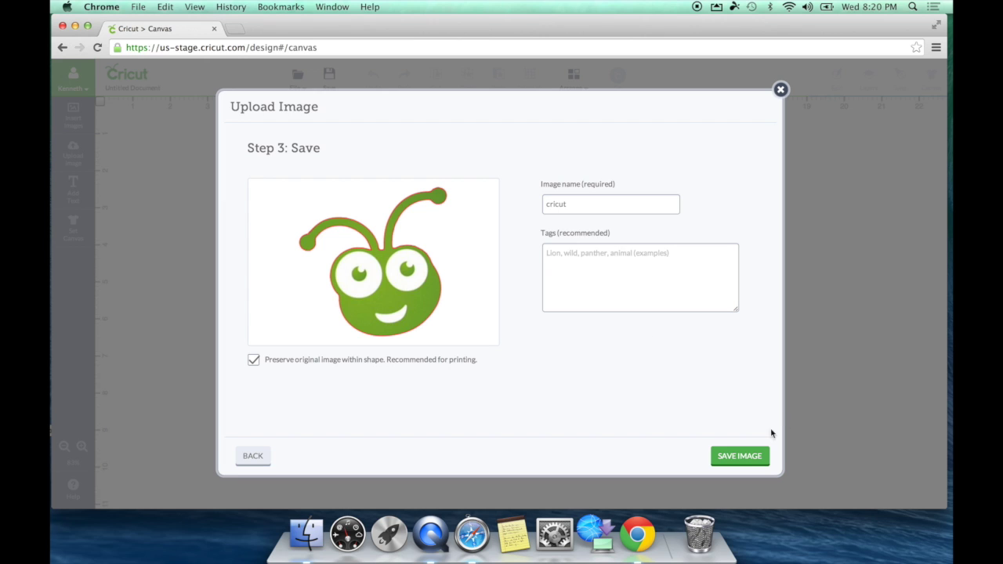
- Save the cleaned green bug image and insert it onto the canvas
left_click(739, 456)
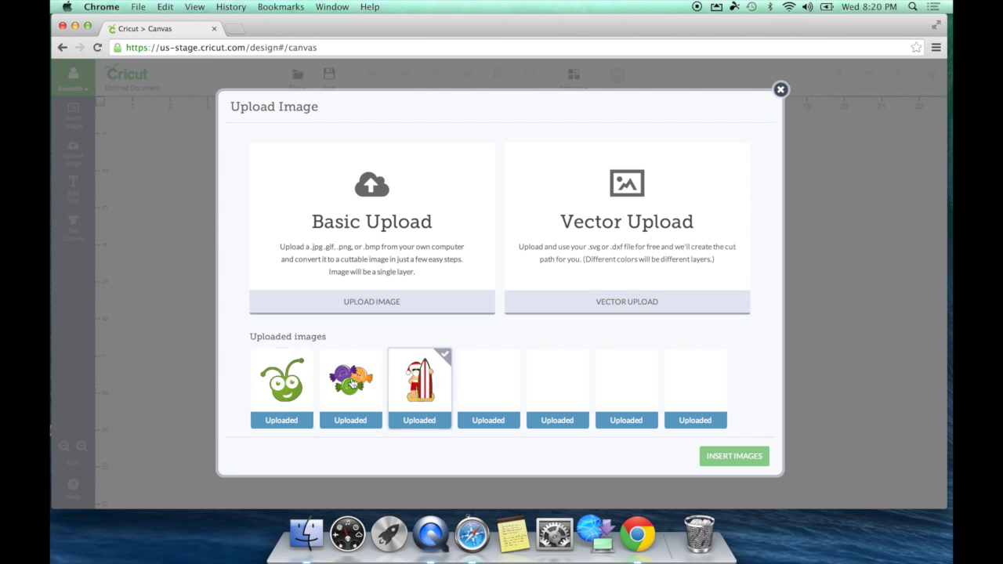
left_click(270, 382)
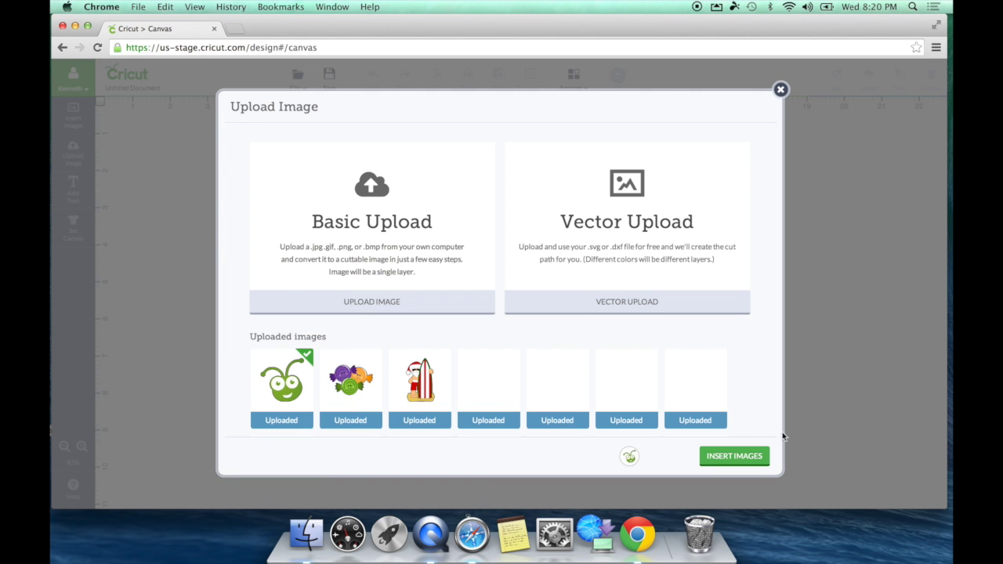
left_click(741, 462)
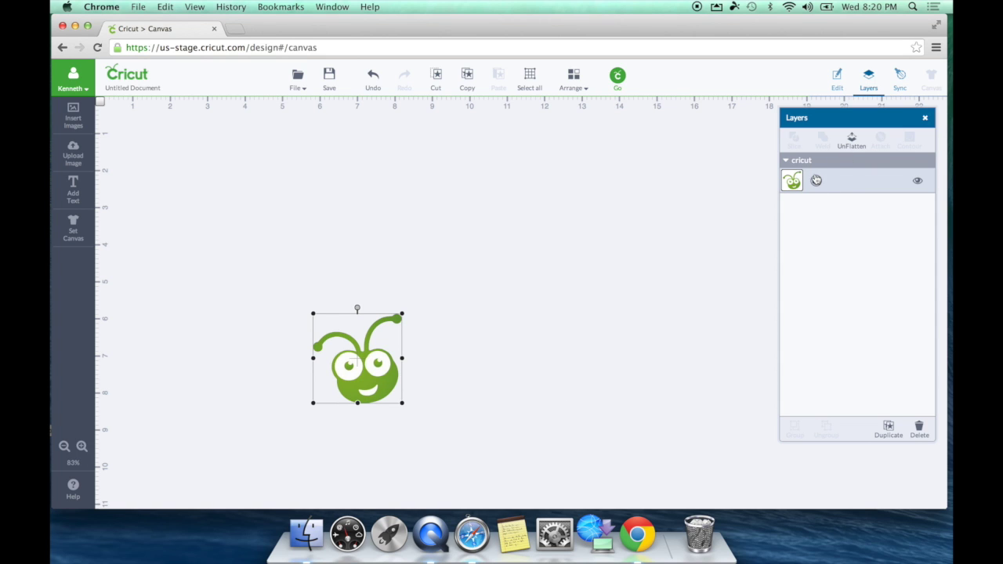
- Resize the bug logo to 4.0 in high
left_click(835, 76)
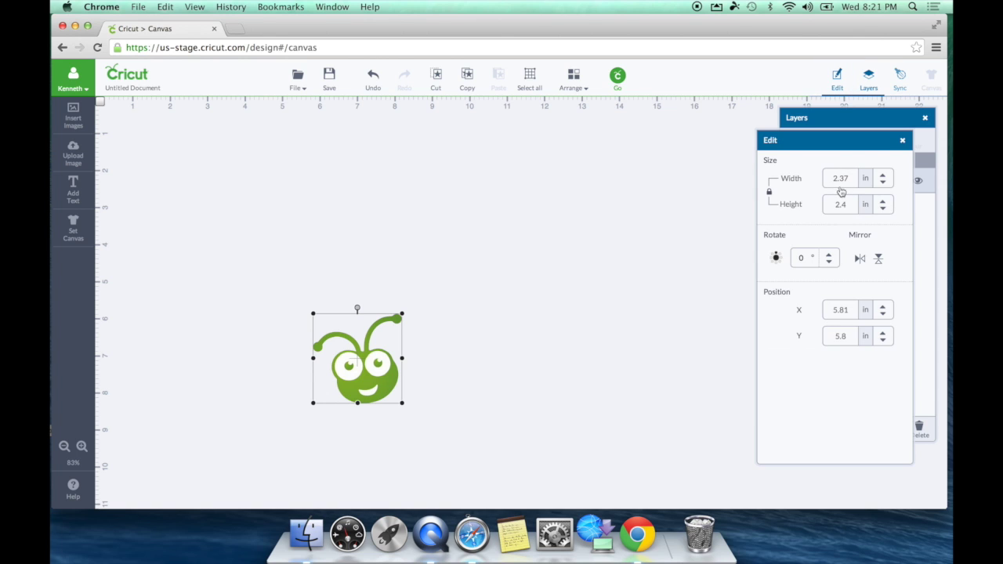
left_click(806, 206)
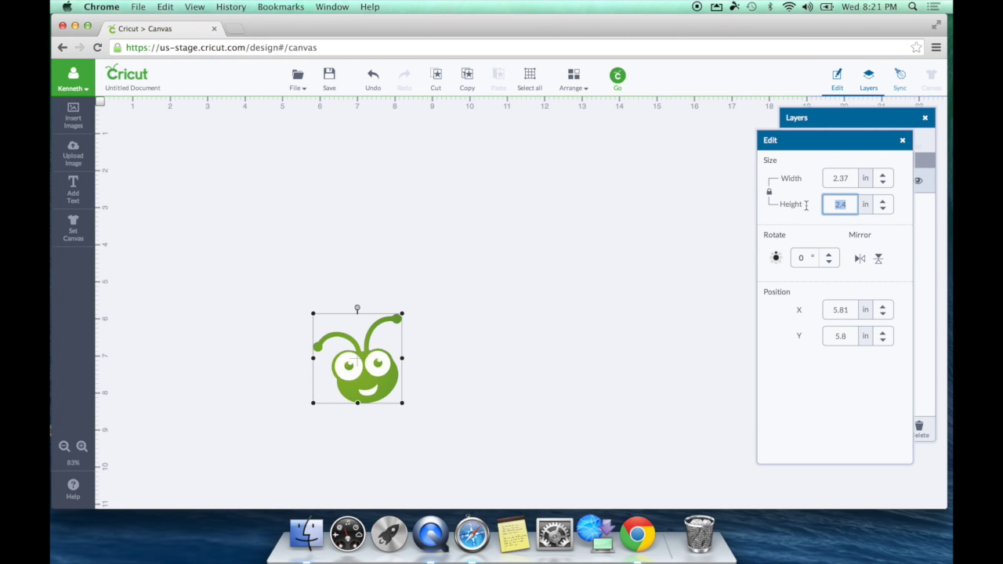
type("4.0")
key("Return")
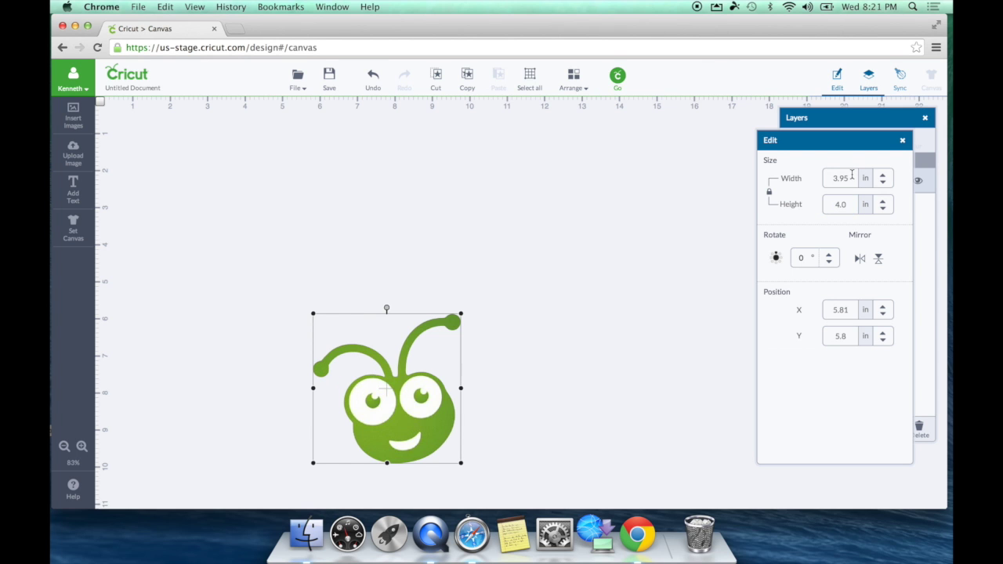
- Send the 4 in bug logo on to print and cut
left_click(610, 83)
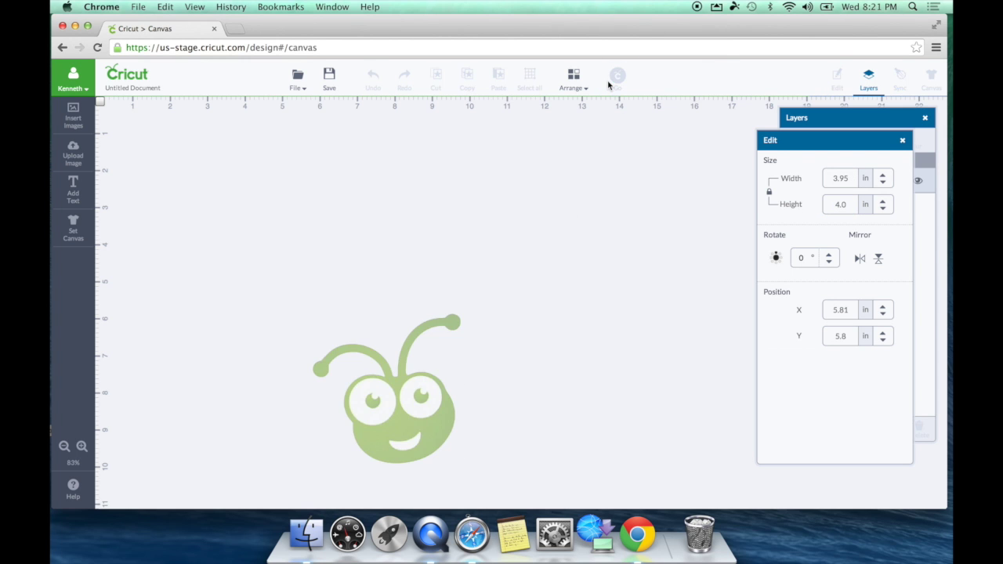